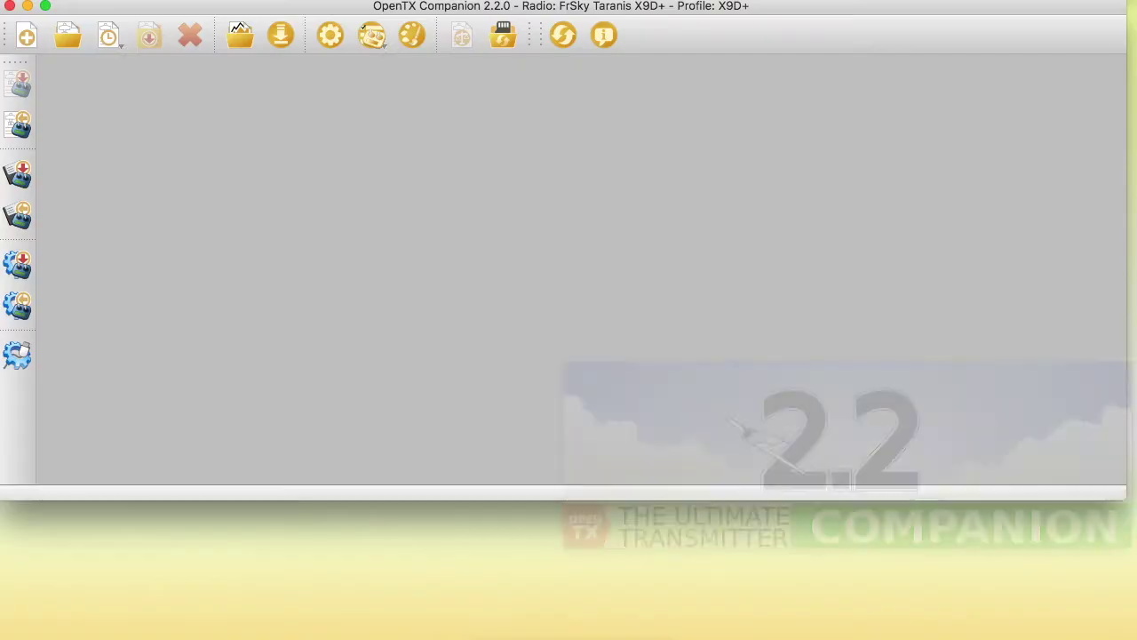
Step: Decline the offered 2.2.0 firmware download for the X9D+ profile and choose not to ignore that release
{"action": "left_click", "coordinate": [315, 160]}
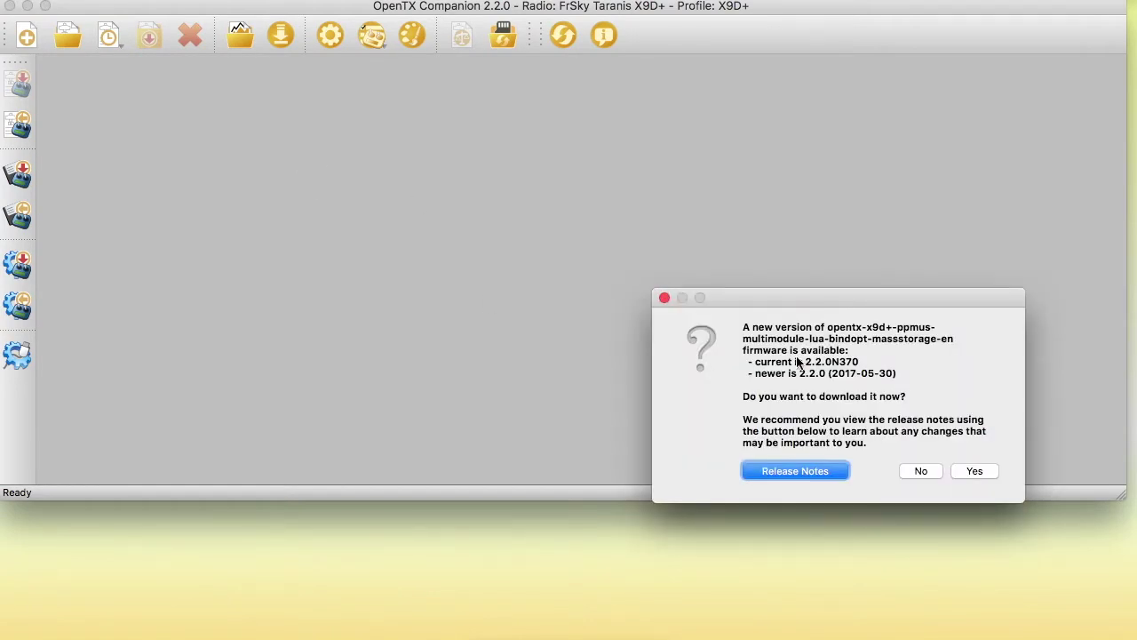
{"action": "left_click_drag", "start_coordinate": [828, 301], "coordinate": [550, 200]}
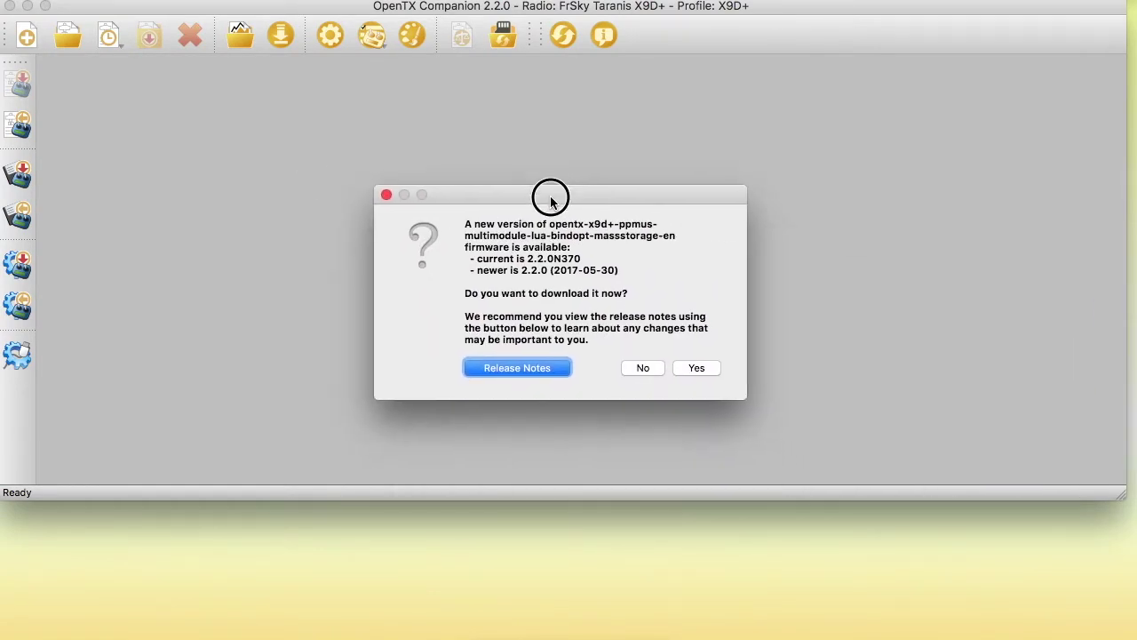
{"action": "left_click", "coordinate": [645, 368]}
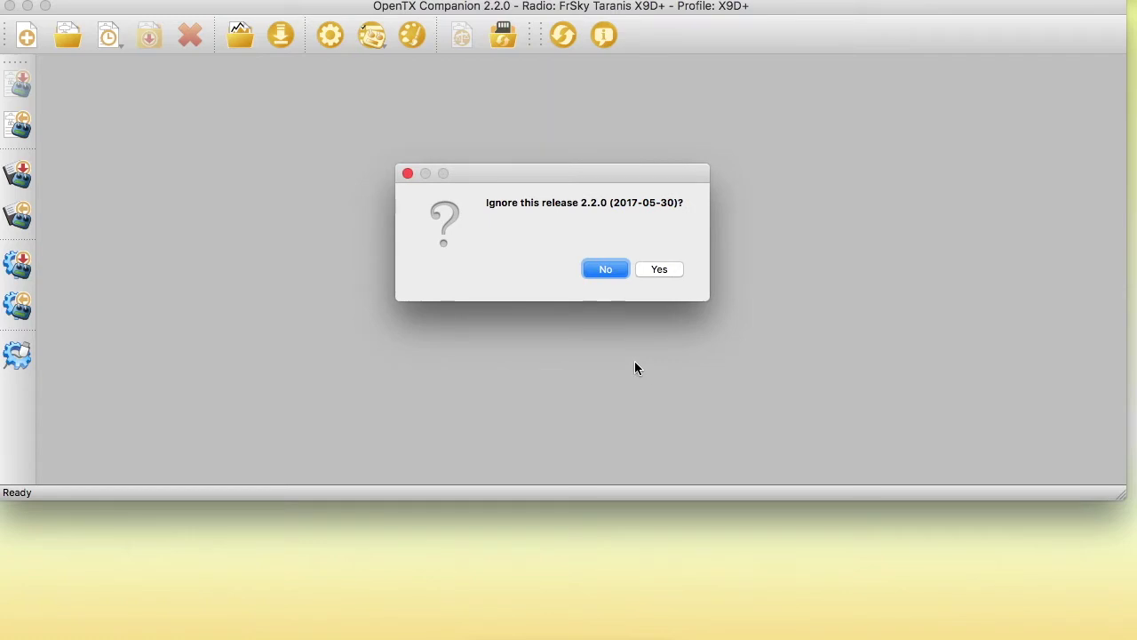
{"action": "left_click", "coordinate": [595, 267]}
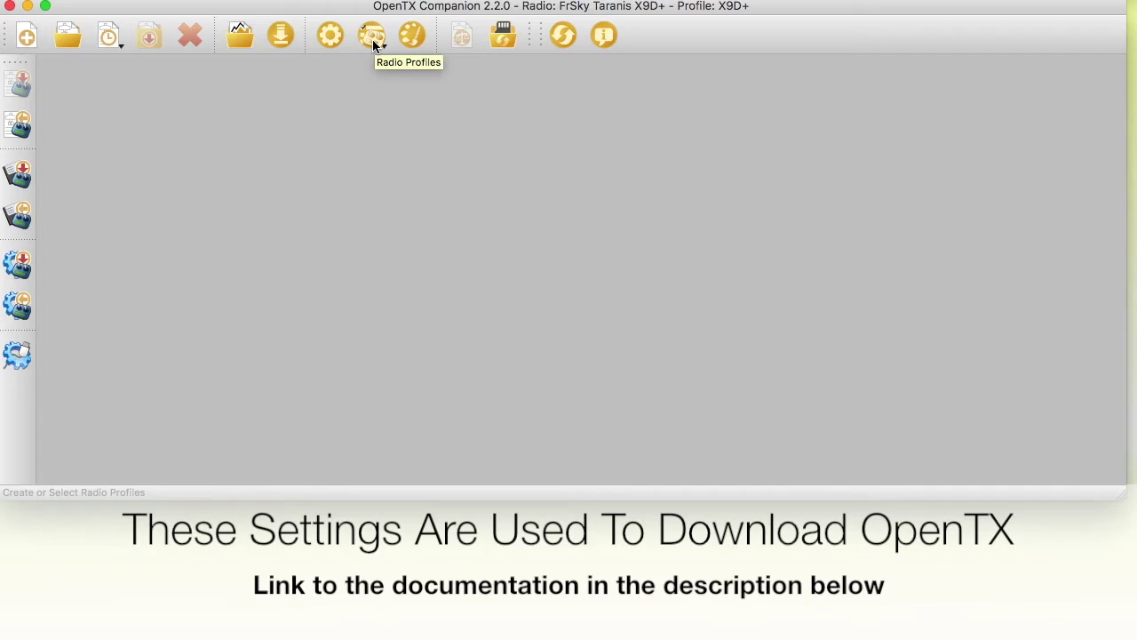
Step: Add a new radio profile and name it RCdiy X7
{"action": "left_click", "coordinate": [372, 39]}
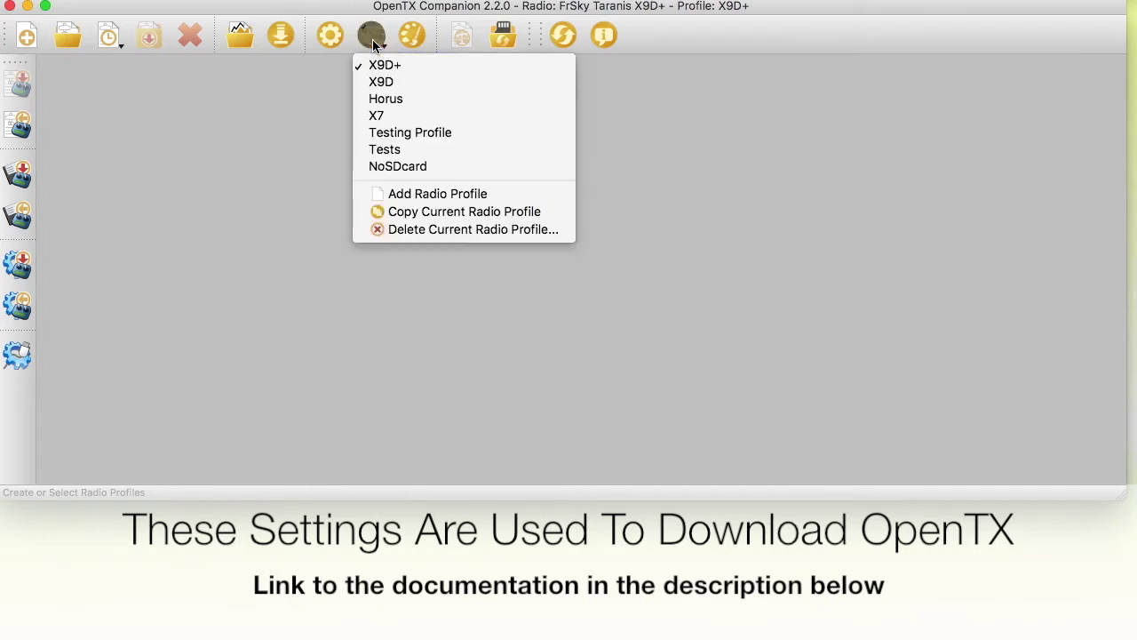
{"action": "left_click", "coordinate": [389, 193]}
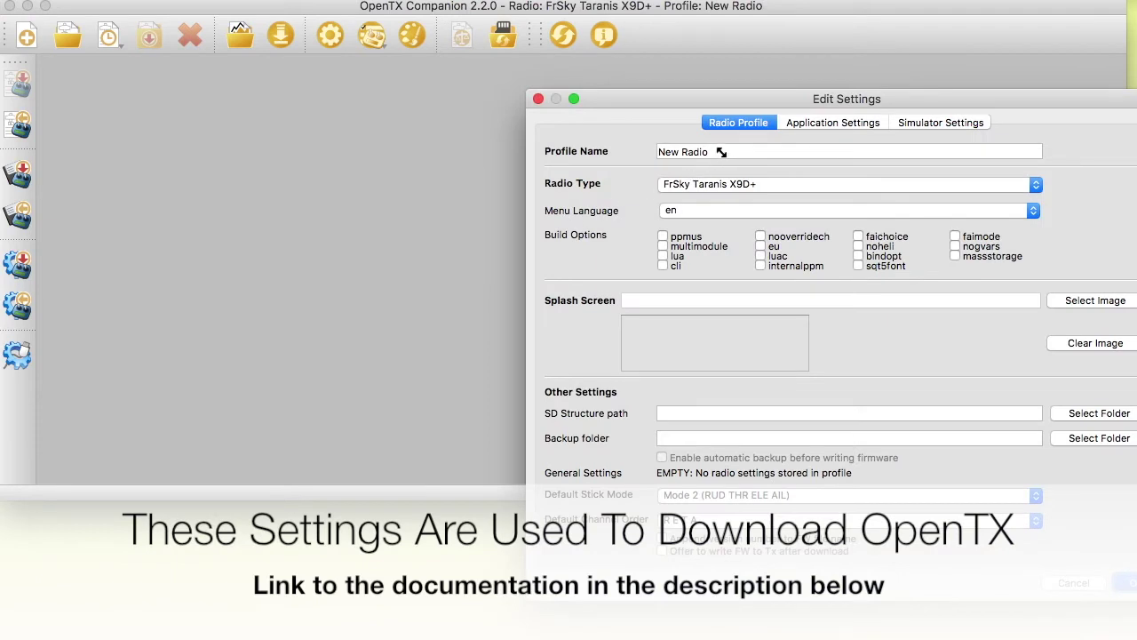
{"action": "left_click_drag", "start_coordinate": [716, 151], "coordinate": [650, 152]}
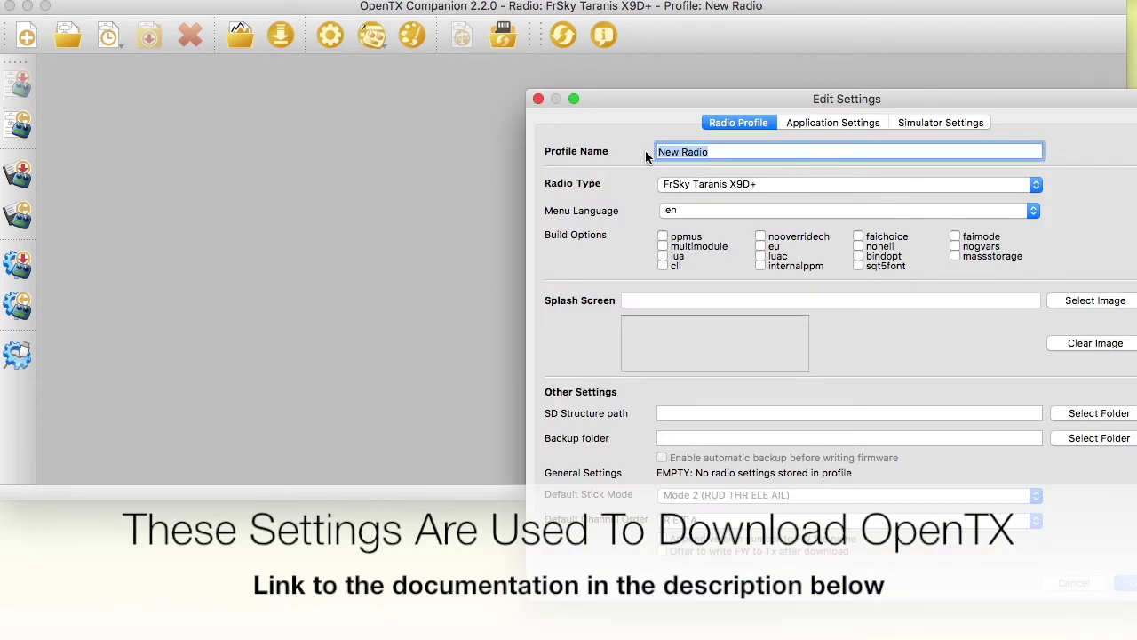
{"action": "type", "text": "RCdiy X7"}
Step: Set the new profile's radio type to FrSky Taranis X7
{"action": "left_click_drag", "start_coordinate": [649, 98], "coordinate": [458, 79]}
{"action": "left_click", "coordinate": [596, 164]}
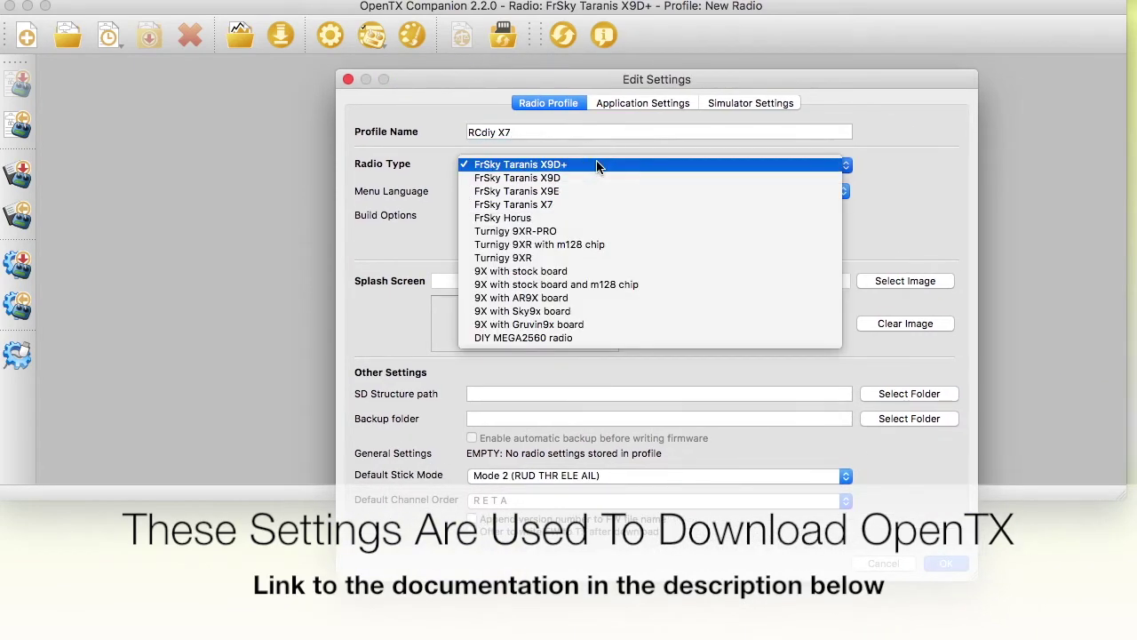
{"action": "left_click", "coordinate": [558, 203]}
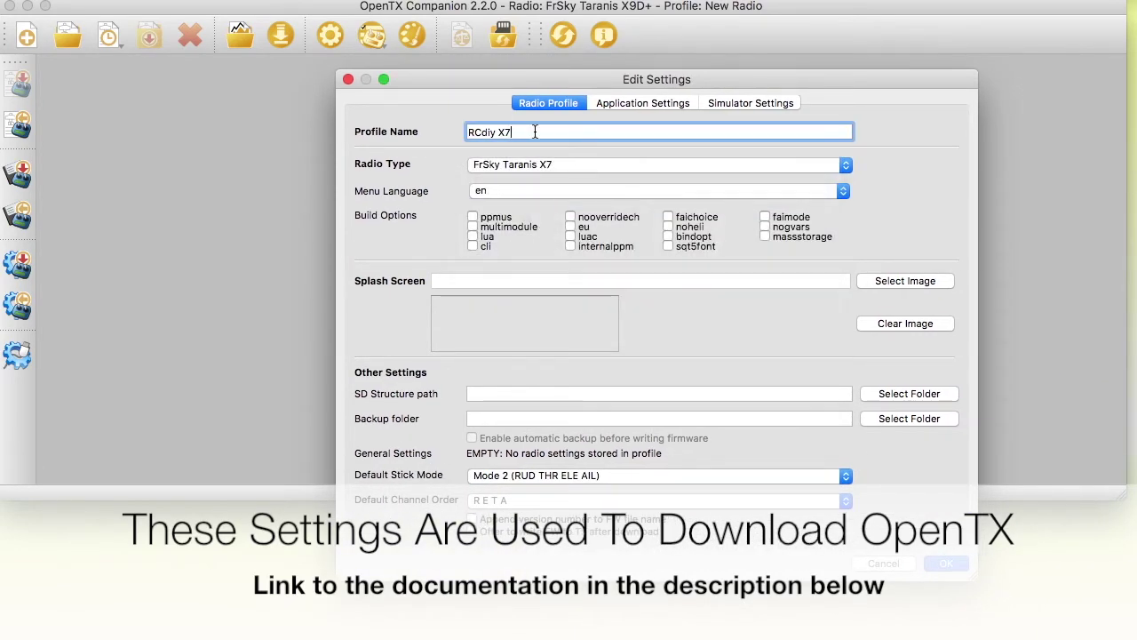
{"action": "left_click_drag", "start_coordinate": [488, 85], "coordinate": [415, 78]}
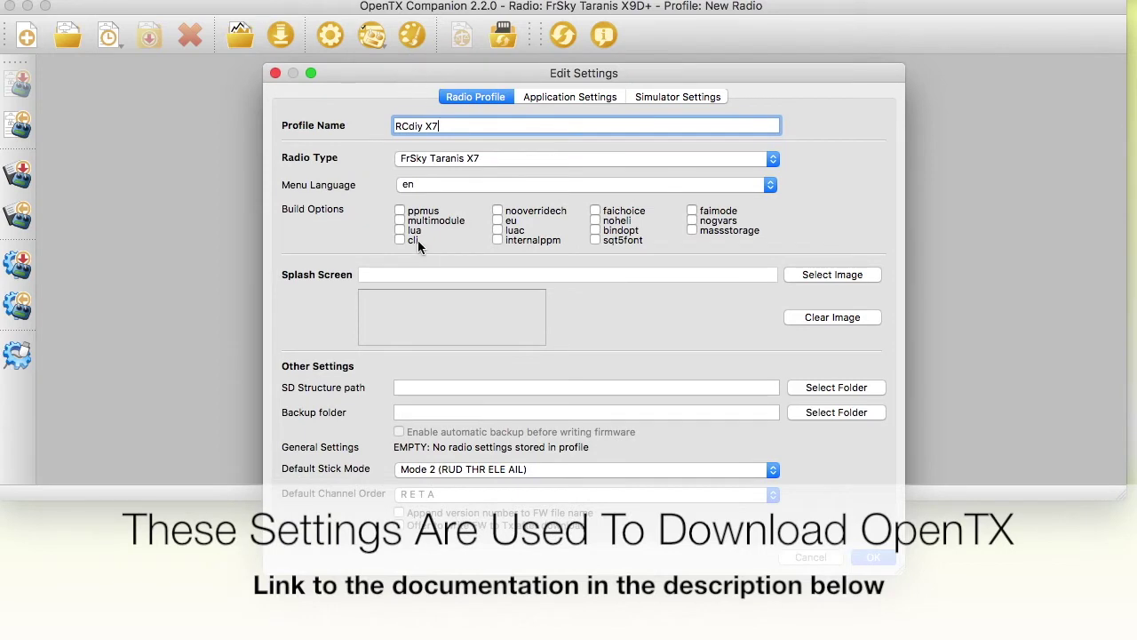
Step: Enable the ppmus, lua and bindopt build options for the profile
{"action": "mouse_move", "coordinate": [417, 246]}
{"action": "mouse_move", "coordinate": [400, 213]}
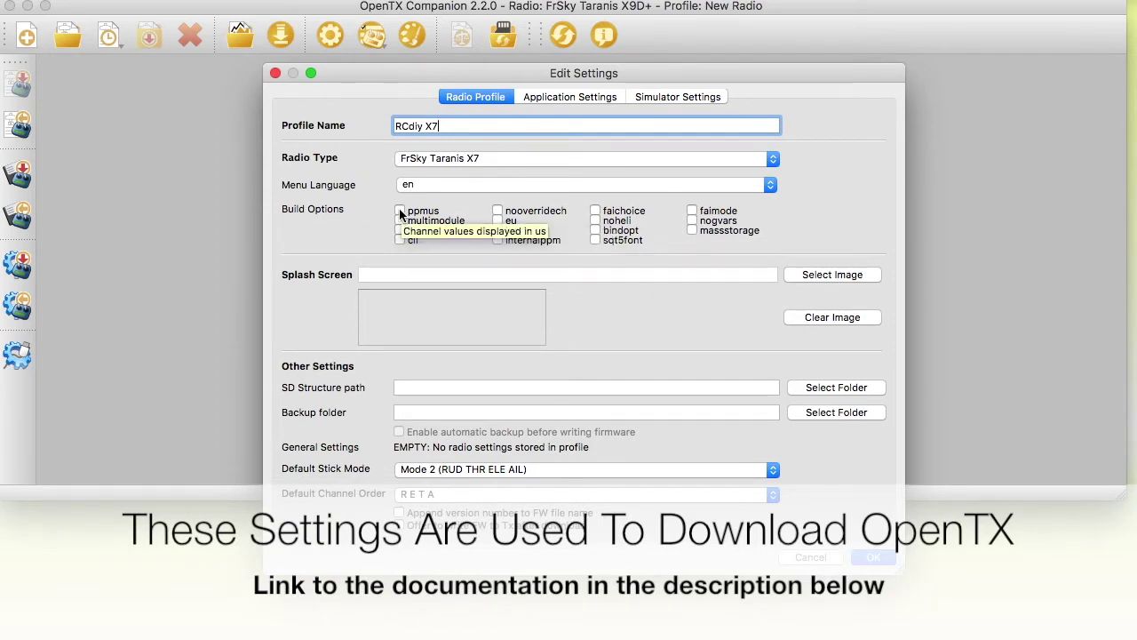
{"action": "left_click", "coordinate": [400, 211]}
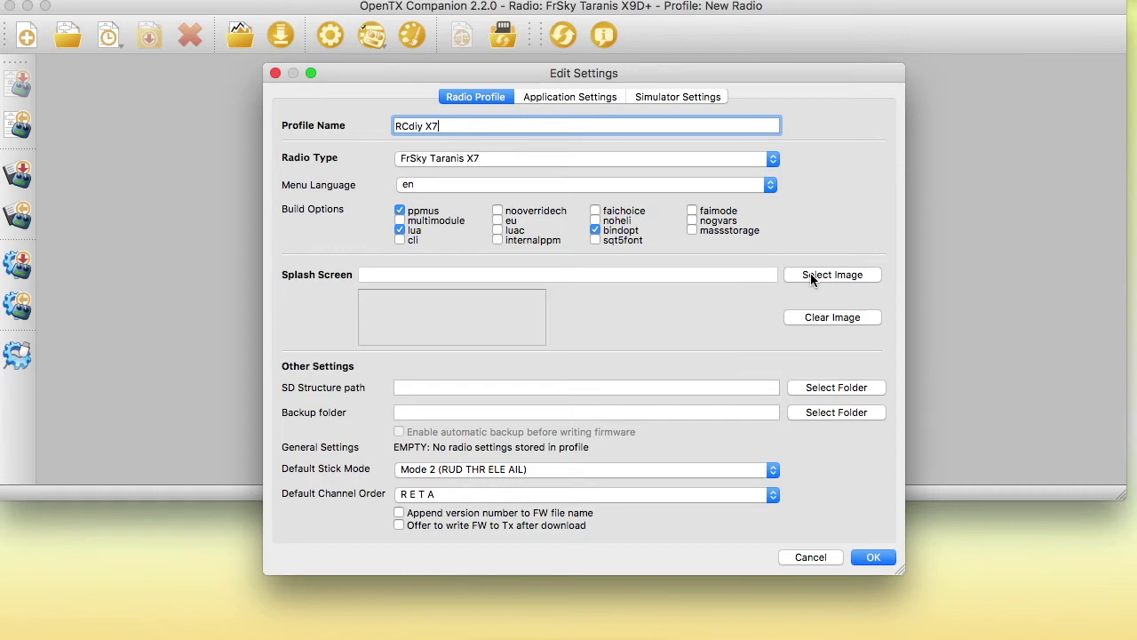
Step: Set the profile's SD structure path to /Volumes/HDD/RCdiy X7/SD Card and choose its backup folder
{"action": "left_click", "coordinate": [817, 388]}
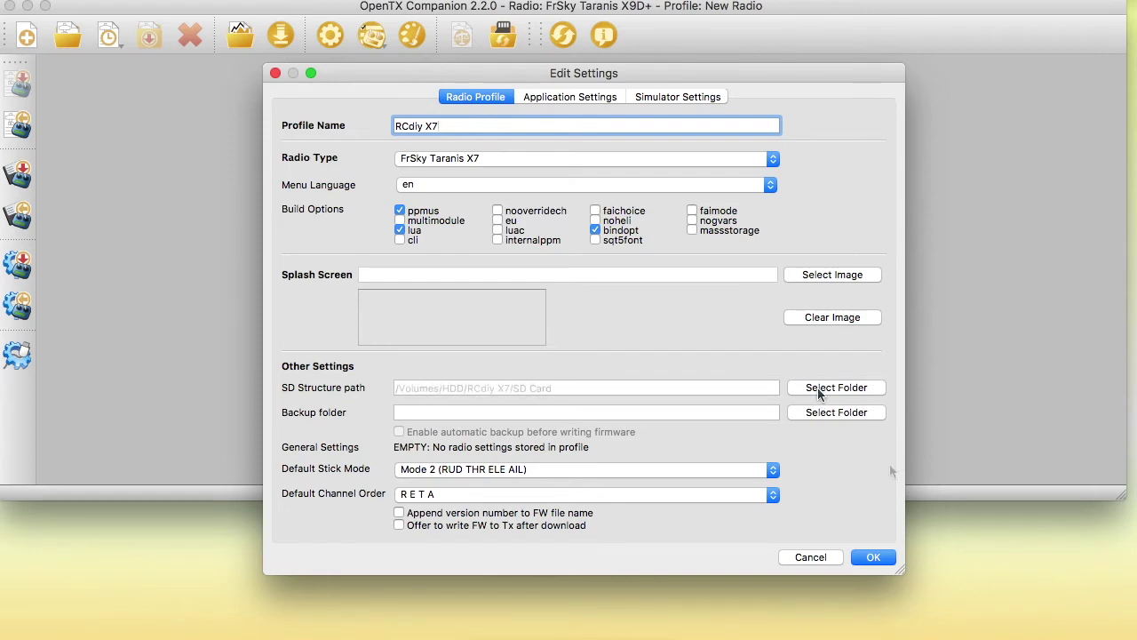
{"action": "left_click", "coordinate": [822, 412]}
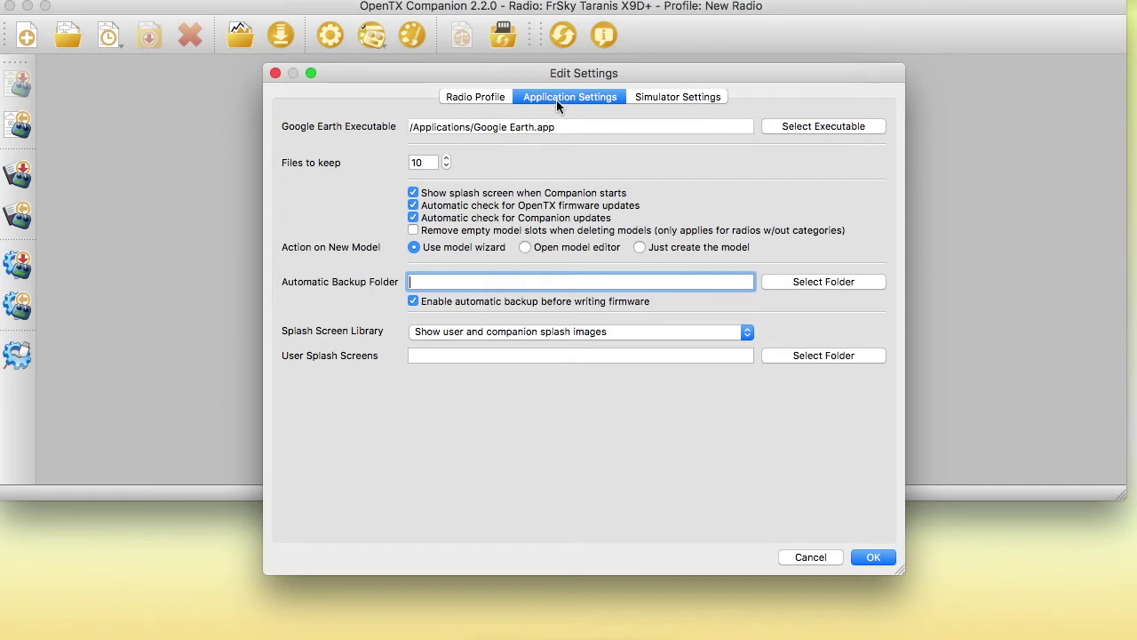
Step: Set the application's automatic backup folder to /Volumes/HDD/RCdiy X7/Backups and choose the simulator capture folder
{"action": "left_click", "coordinate": [561, 129]}
{"action": "left_click_drag", "start_coordinate": [554, 128], "coordinate": [577, 129]}
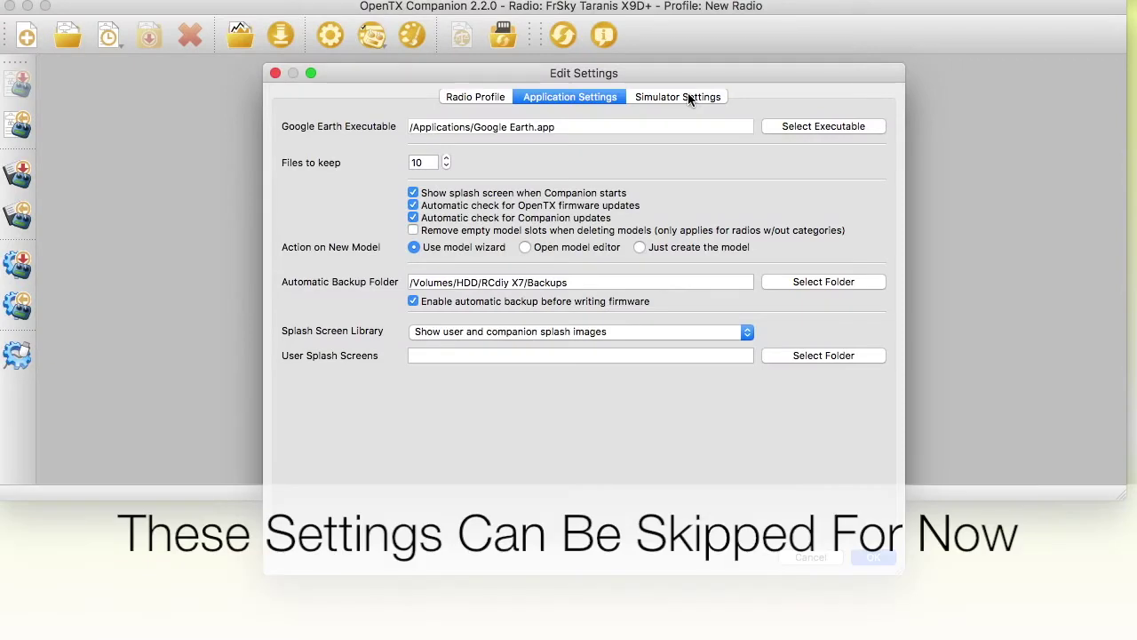
{"action": "left_click", "coordinate": [688, 94]}
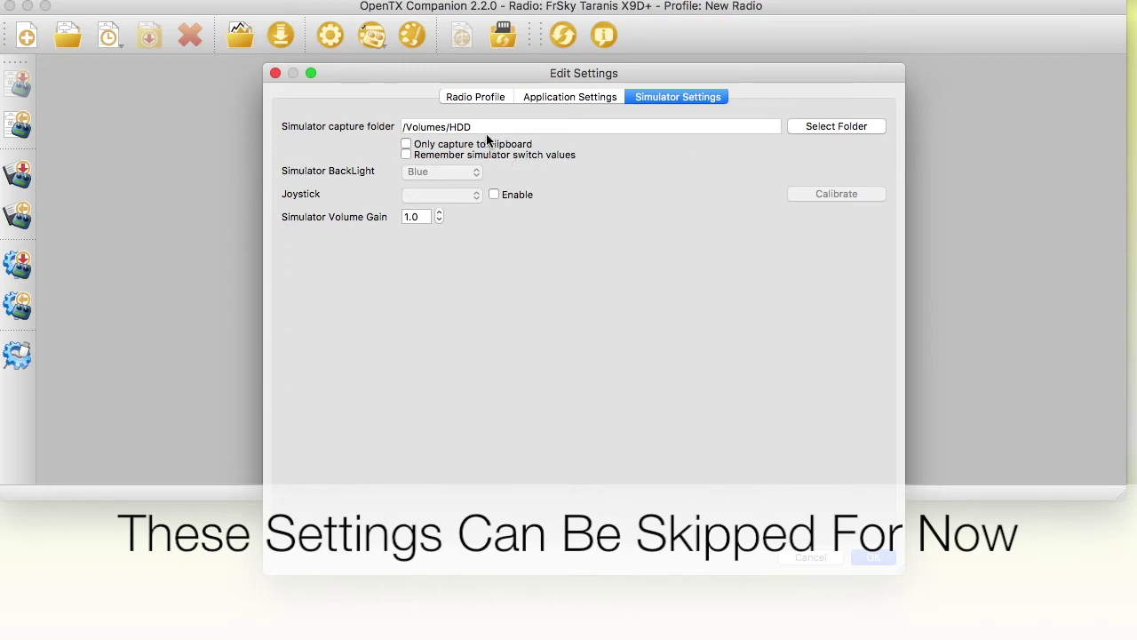
{"action": "left_click", "coordinate": [818, 128]}
{"action": "left_click", "coordinate": [905, 460]}
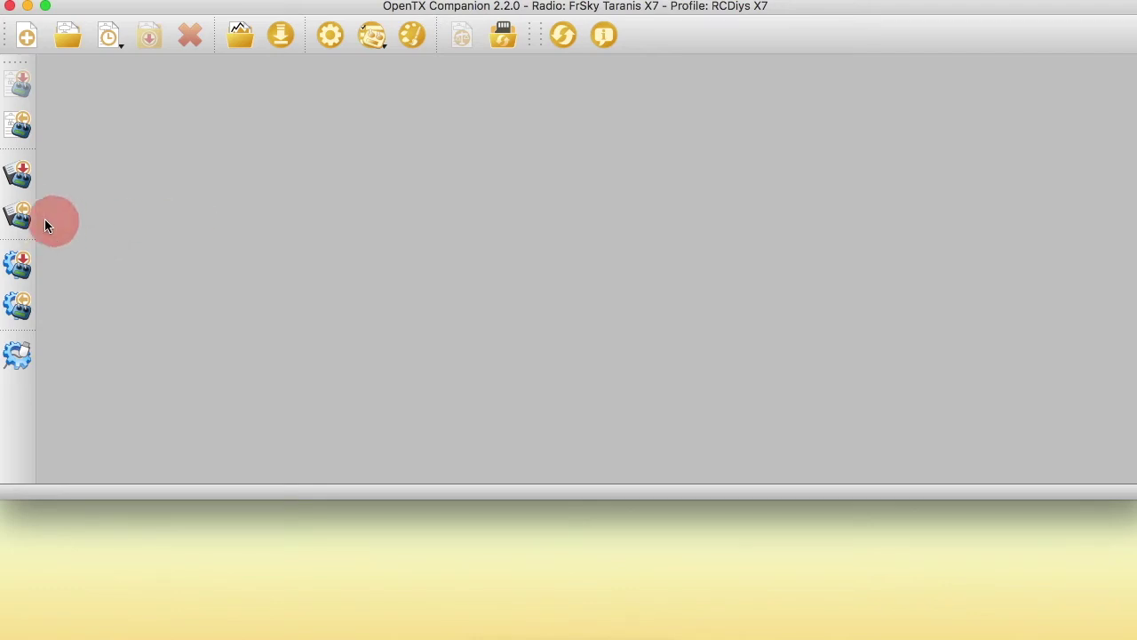
Step: Back up the radio to a file named pre2.2installbackup in the X7 Backup folder
{"action": "left_click", "coordinate": [22, 217]}
{"action": "left_click", "coordinate": [21, 217]}
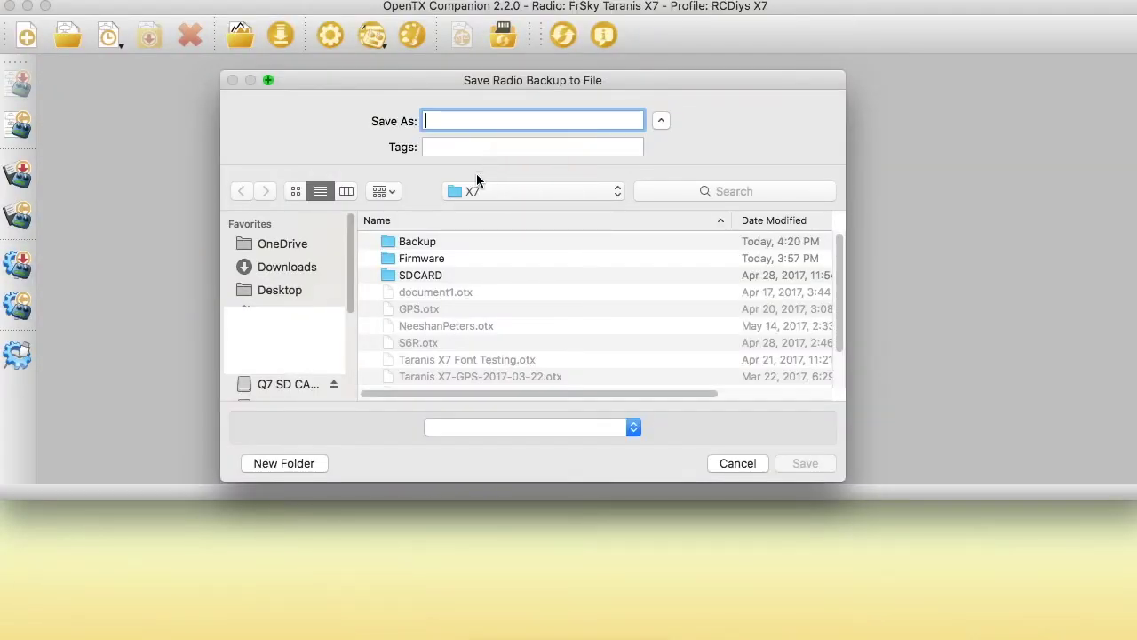
{"action": "left_click", "coordinate": [385, 241]}
{"action": "double_click", "coordinate": [385, 241]}
{"action": "left_click", "coordinate": [455, 122]}
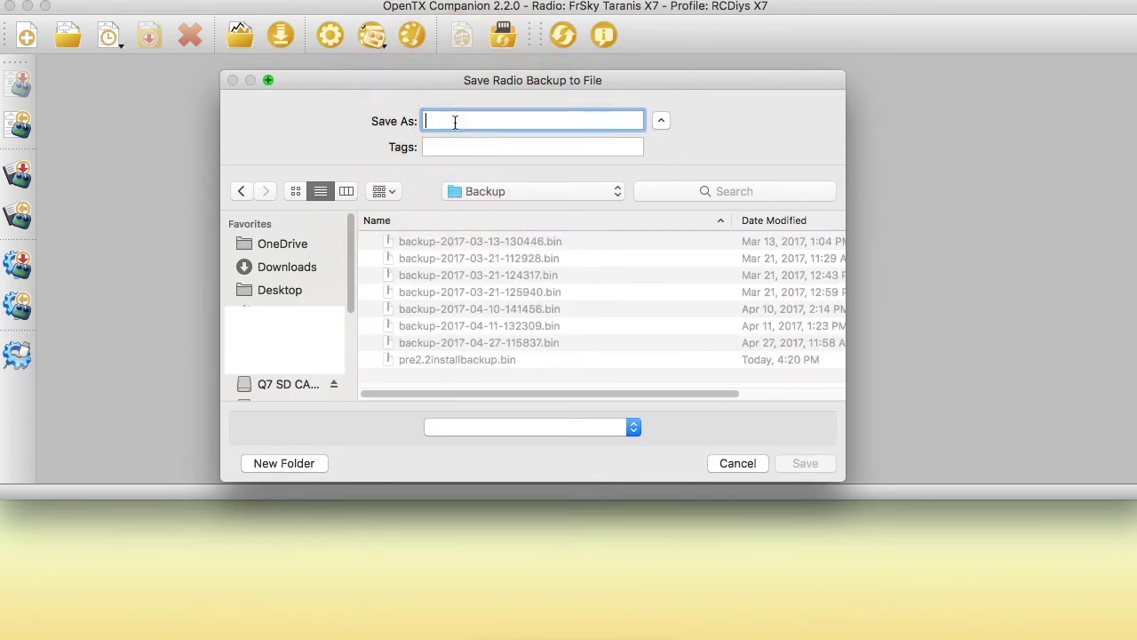
{"action": "type", "text": "pre"}
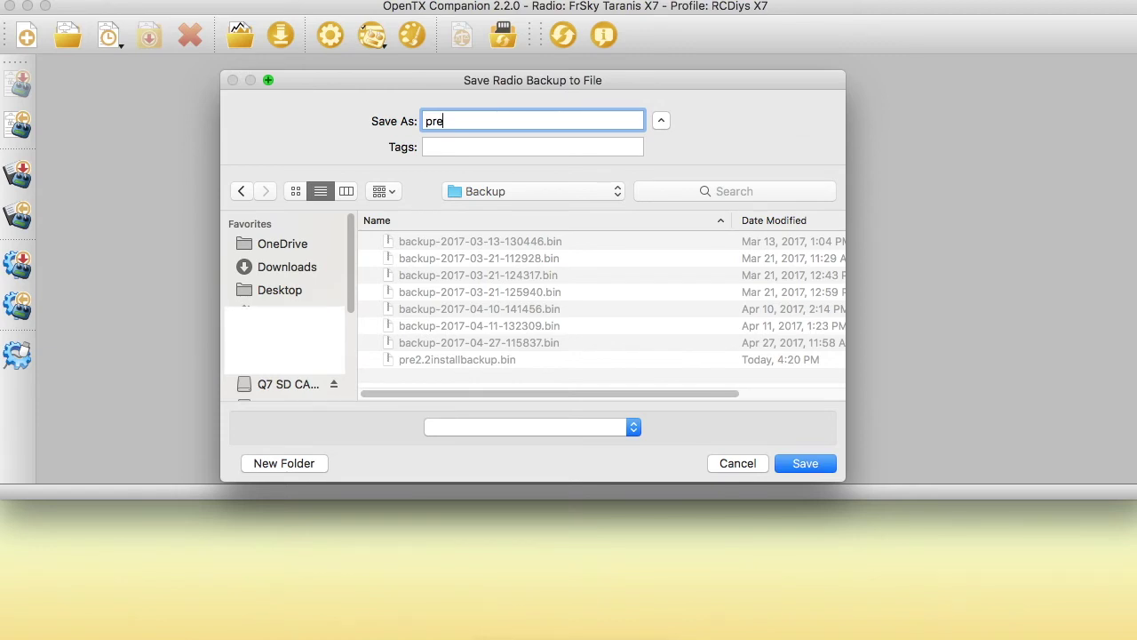
{"action": "type", "text": "2.2installbackup"}
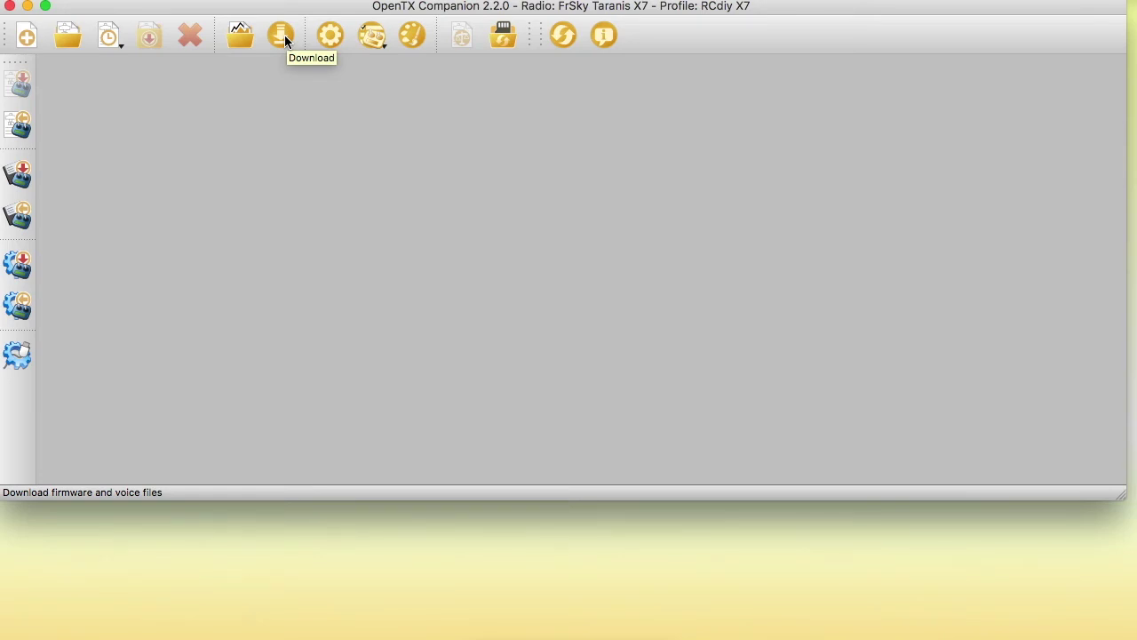
Step: Download the X7 firmware for the current profile and save it under its suggested name in the Firmware folder
{"action": "left_click", "coordinate": [282, 36]}
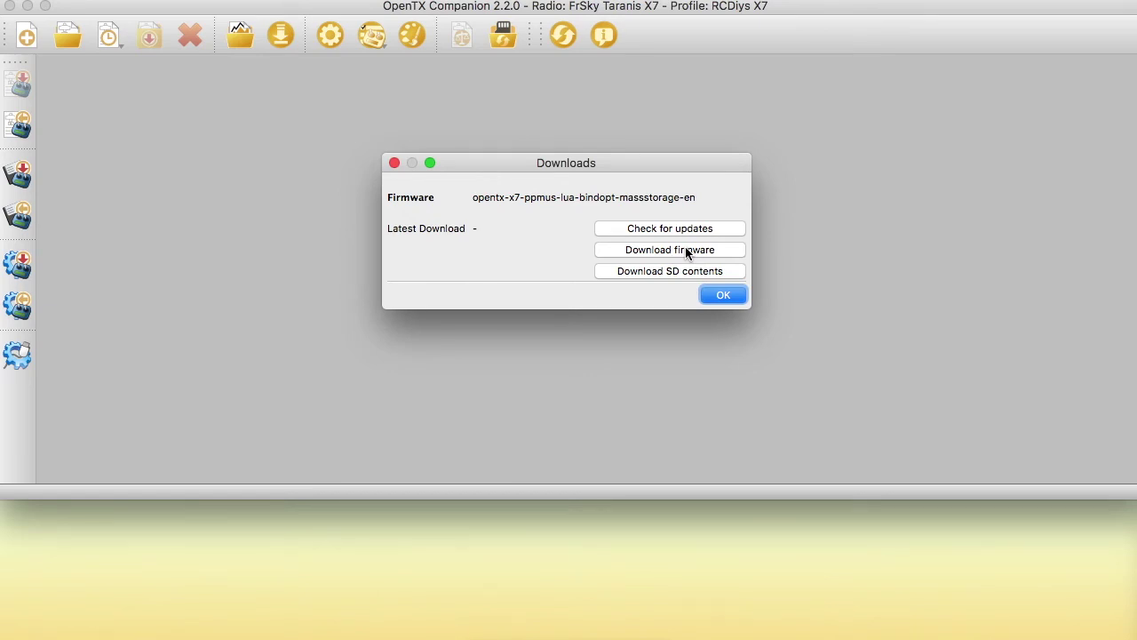
{"action": "mouse_move", "coordinate": [480, 201]}
{"action": "left_mouse_down"}
{"action": "mouse_move", "coordinate": [690, 201]}
{"action": "mouse_move", "coordinate": [706, 228]}
{"action": "left_mouse_up"}
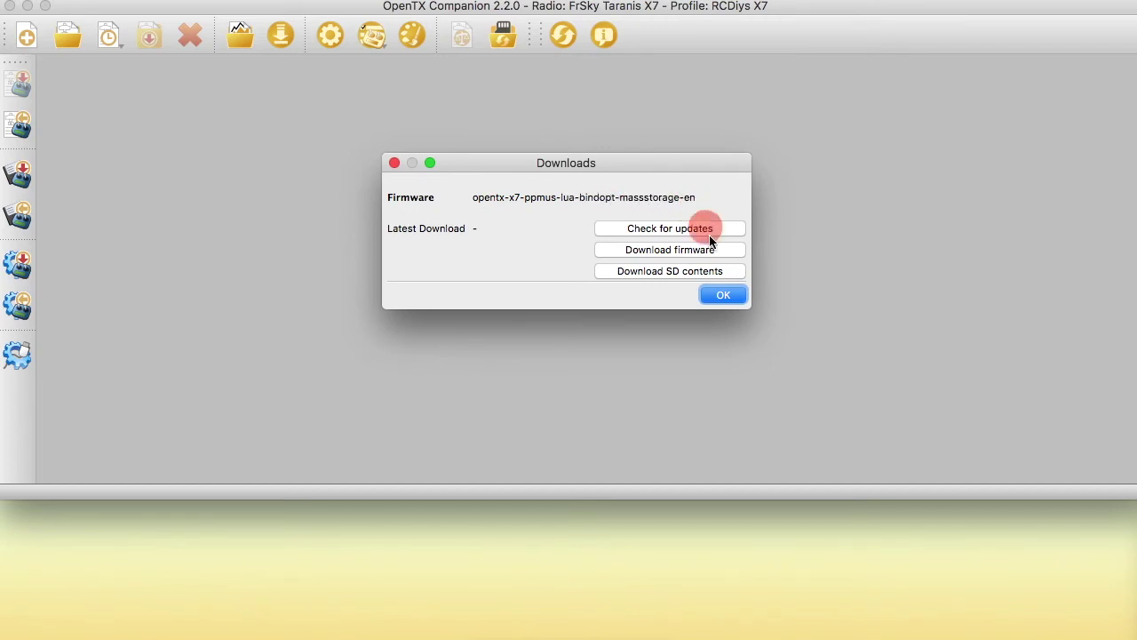
{"action": "left_click", "coordinate": [659, 250]}
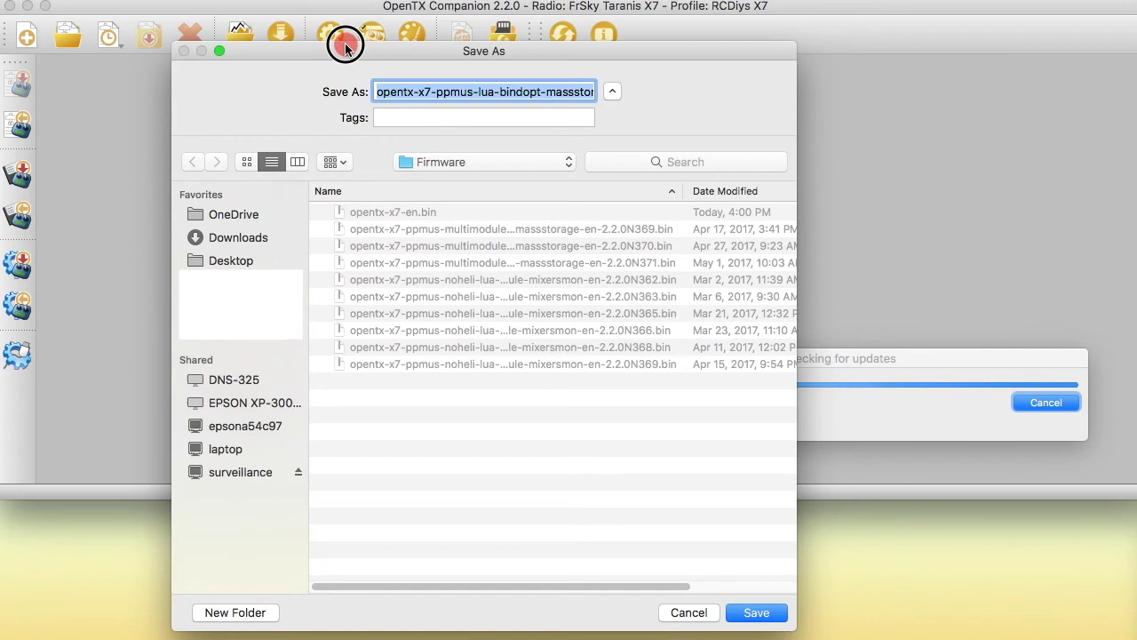
{"action": "left_click_drag", "start_coordinate": [573, 298], "coordinate": [564, 166]}
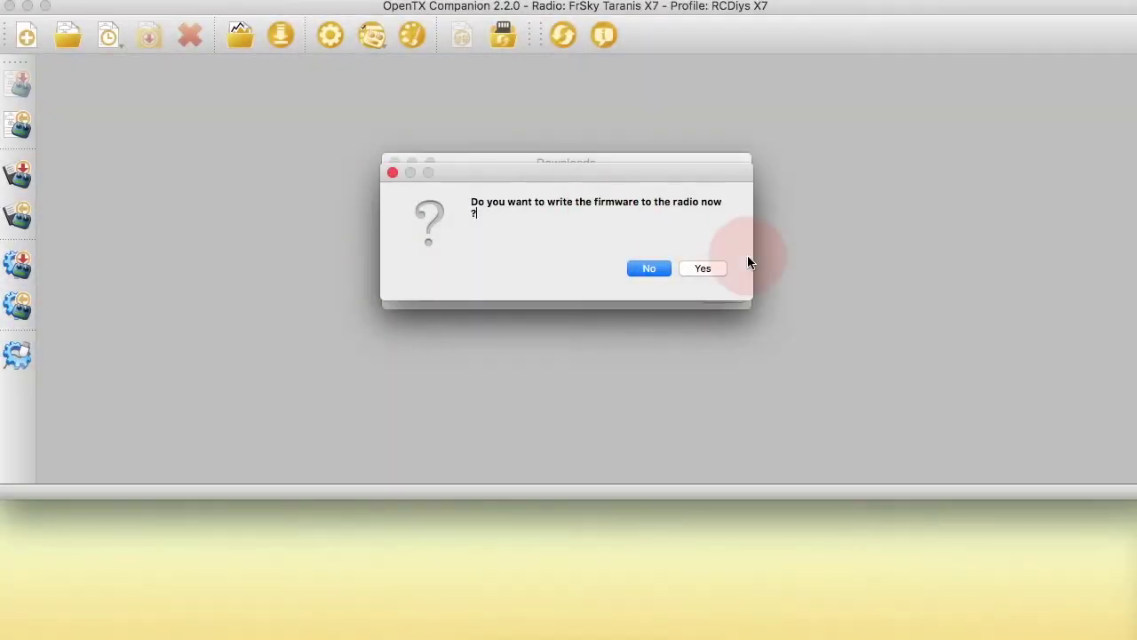
Step: Write the downloaded 2.2.0 firmware to the radio using the firmware start screen and the hardware compatibility check
{"action": "left_click", "coordinate": [702, 269]}
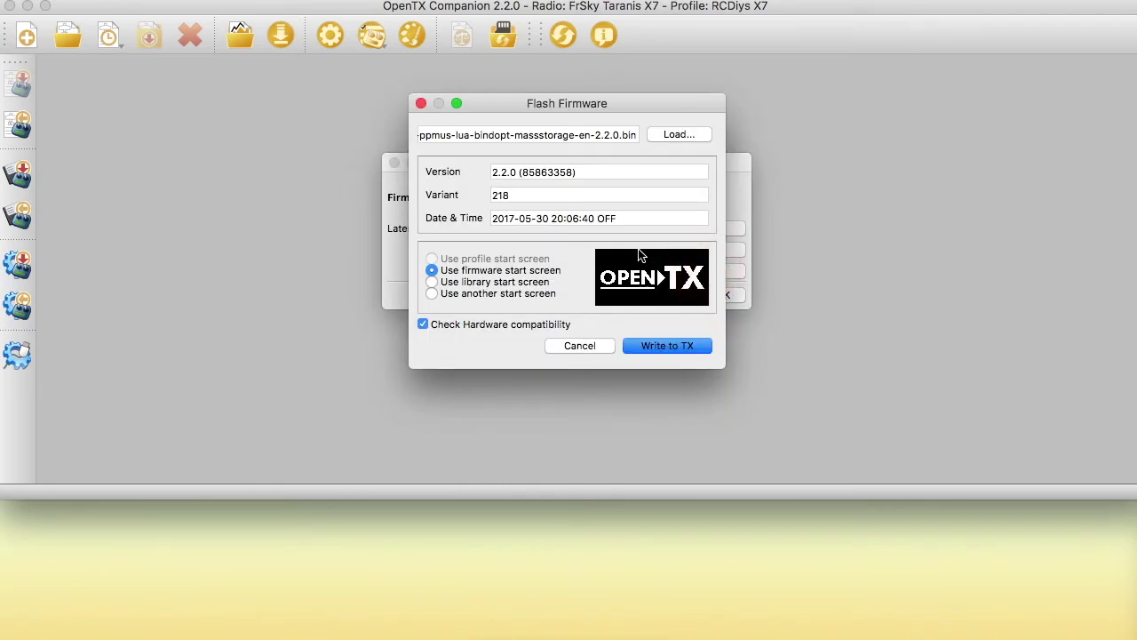
{"action": "left_click_drag", "start_coordinate": [635, 106], "coordinate": [437, 118]}
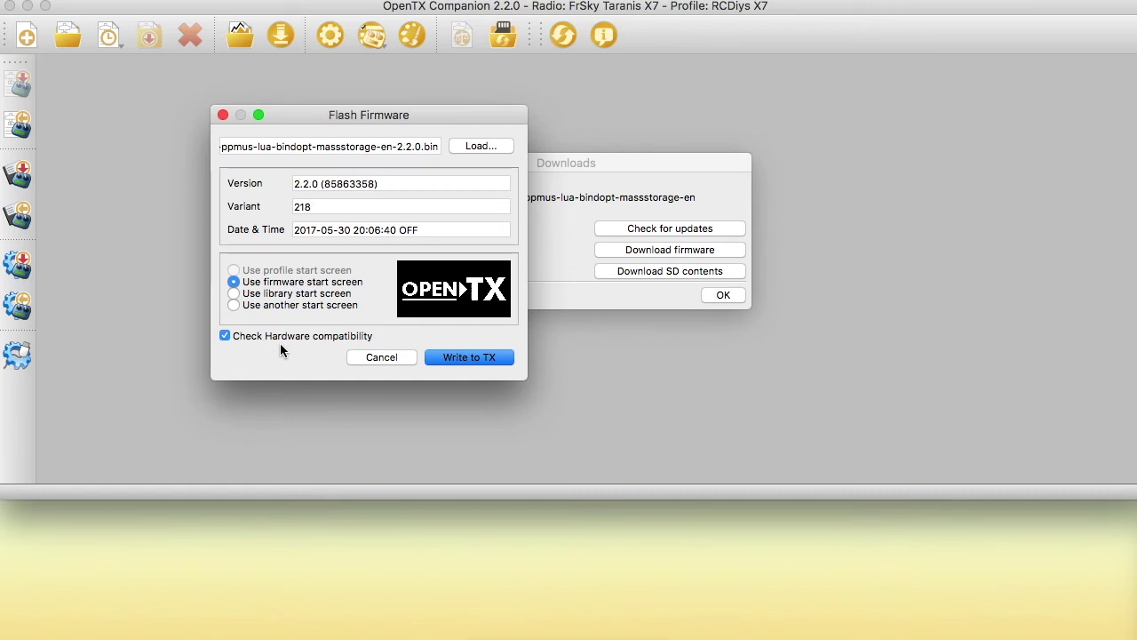
{"action": "left_click", "coordinate": [476, 357]}
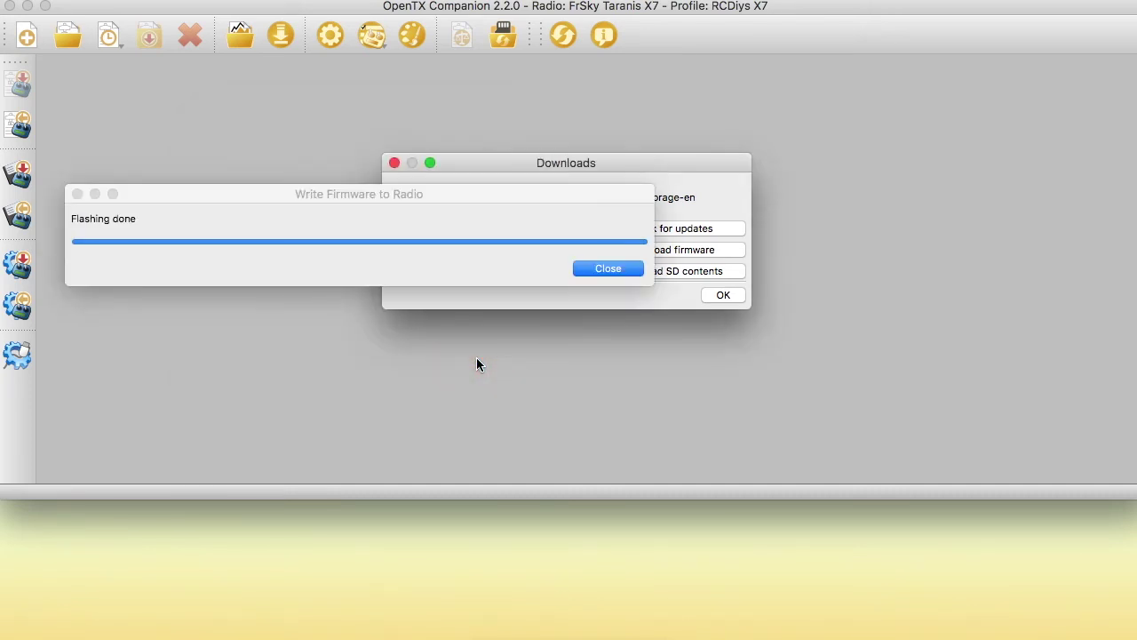
{"action": "left_click", "coordinate": [618, 272]}
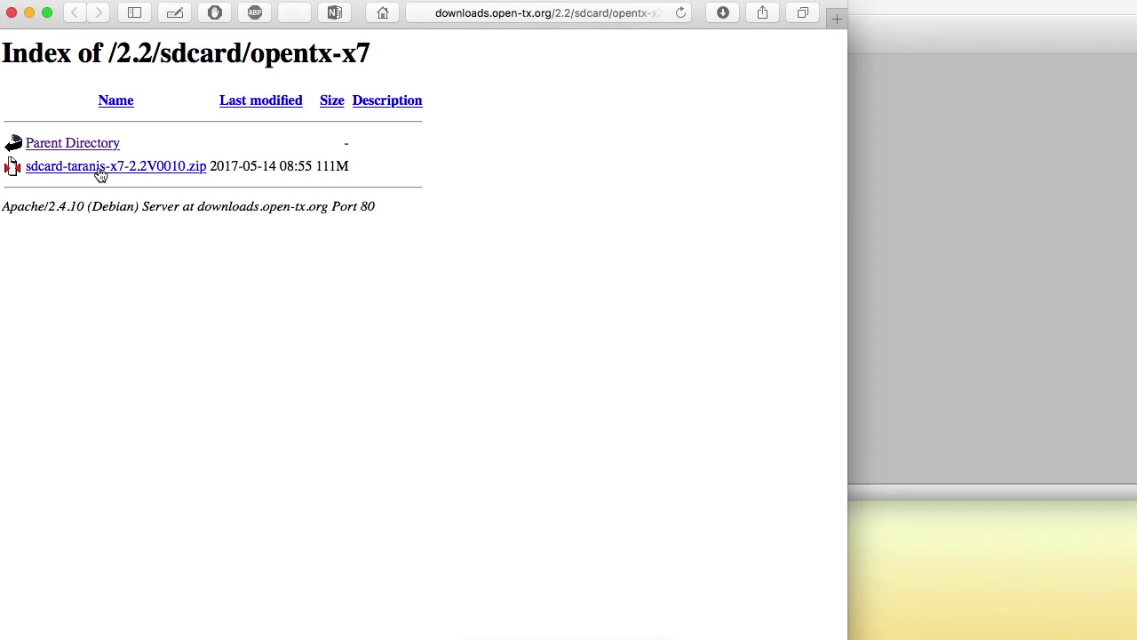
Step: In the web browser, download sdcard-taranis-x7-2.2V0010.zip from the opentx-x7 SD card index, then minimize the browser window
{"action": "left_click", "coordinate": [100, 171]}
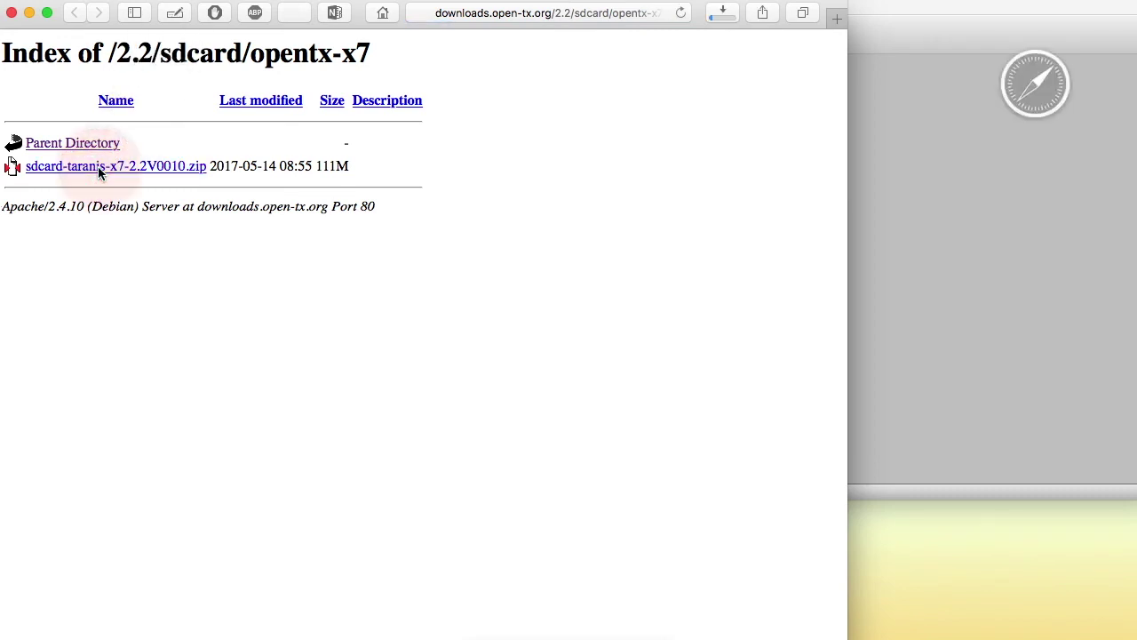
{"action": "left_click", "coordinate": [30, 13]}
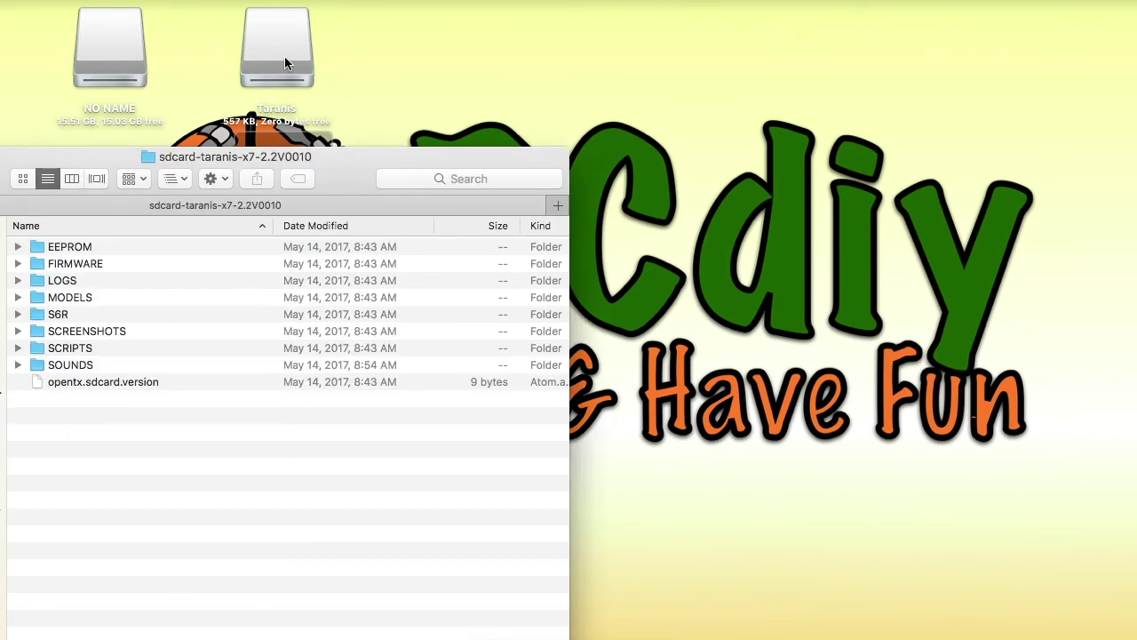
Step: Open the NO NAME drive from the desktop in Finder
{"action": "left_click", "coordinate": [115, 50]}
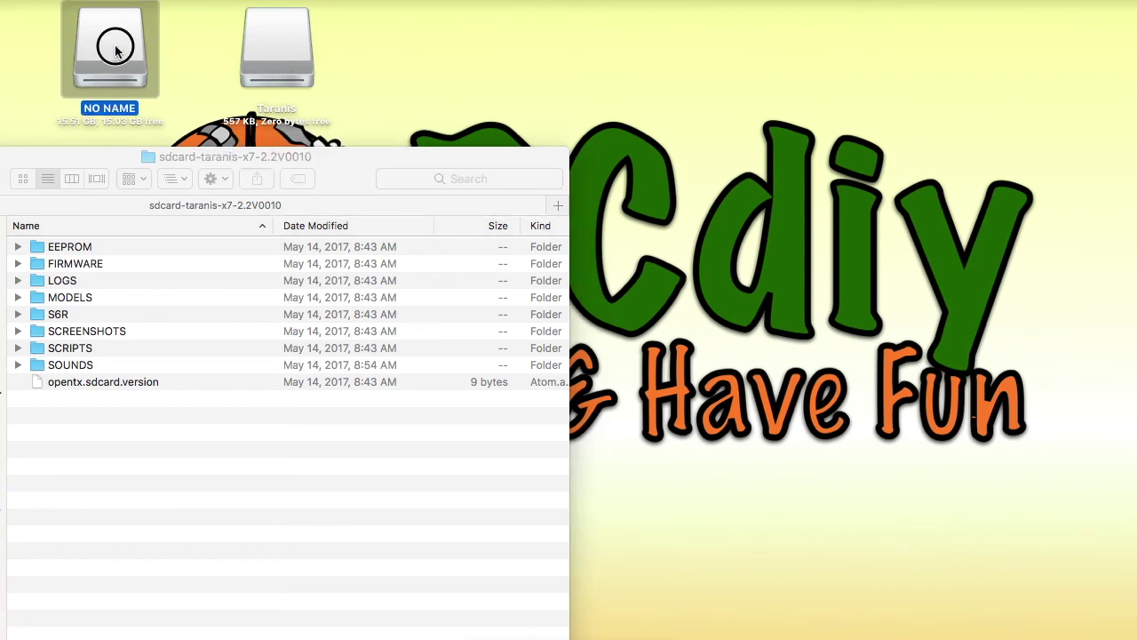
{"action": "double_click", "coordinate": [114, 52]}
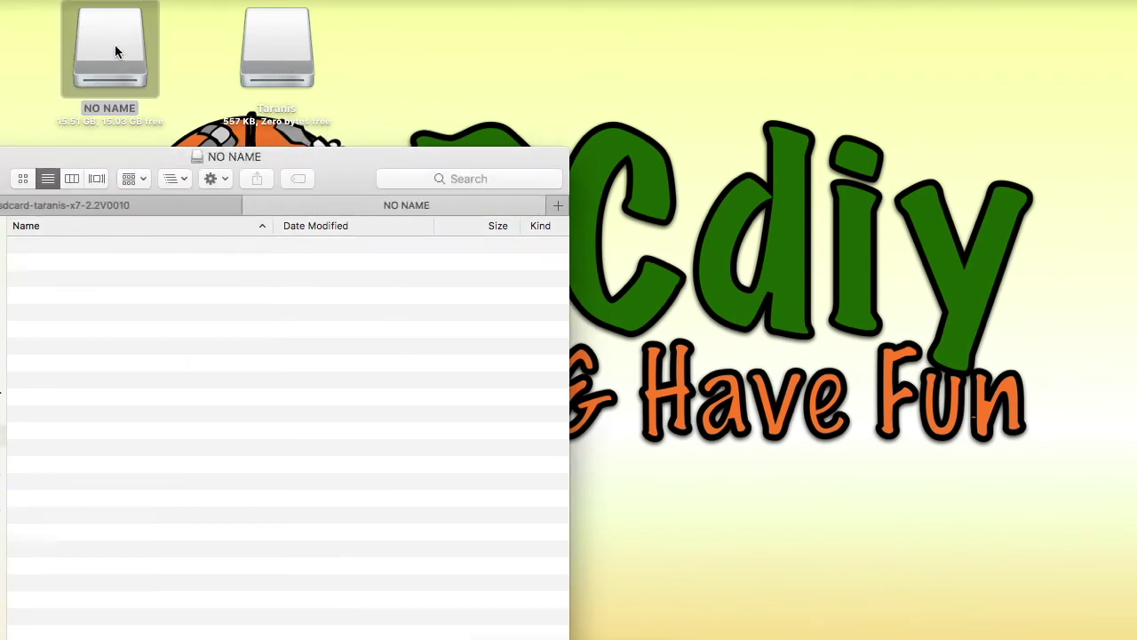
Step: In the sdcard-taranis-x7-2.2V0010 folder, move the cz, de, es, fr, it and pt language folders inside SOUNDS to the Trash
{"action": "left_click", "coordinate": [148, 206]}
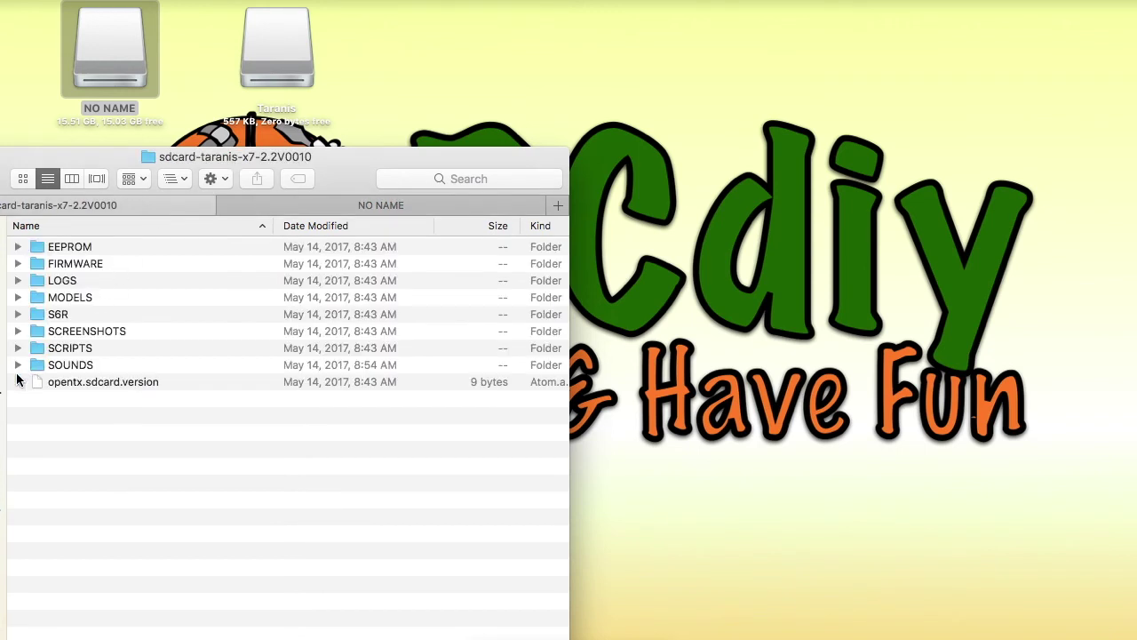
{"action": "left_click", "coordinate": [18, 365]}
{"action": "left_click", "coordinate": [57, 384]}
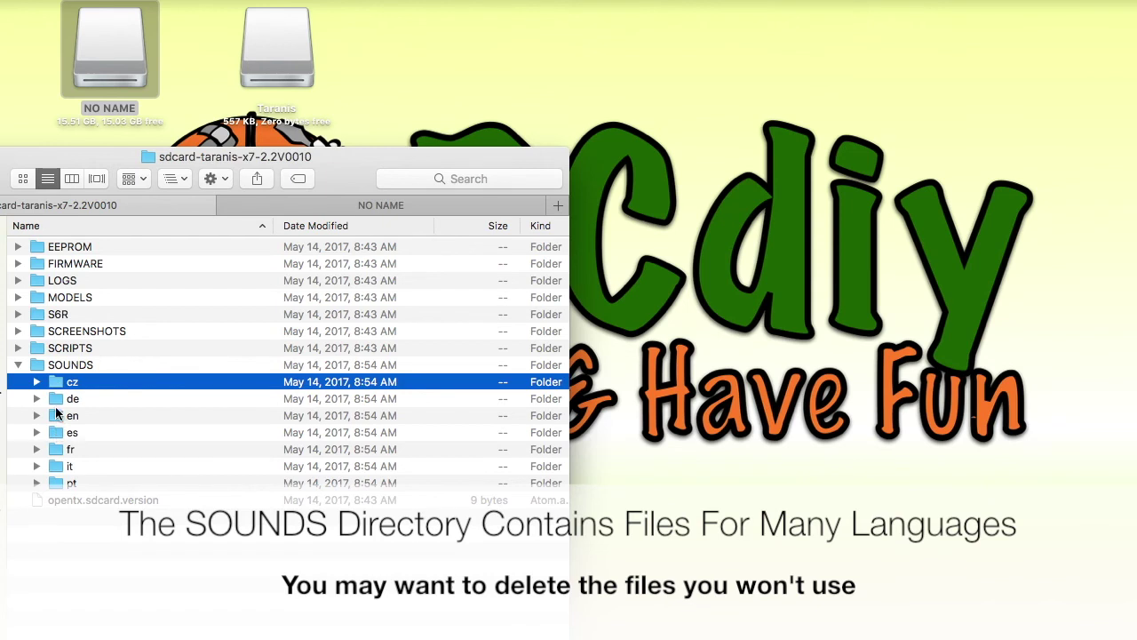
{"action": "left_click", "coordinate": [55, 398], "text": "super"}
{"action": "left_click", "coordinate": [55, 432], "text": "super"}
{"action": "left_click", "coordinate": [55, 448], "text": "super"}
{"action": "left_click", "coordinate": [55, 466], "text": "super"}
{"action": "left_click", "coordinate": [58, 482], "text": "super"}
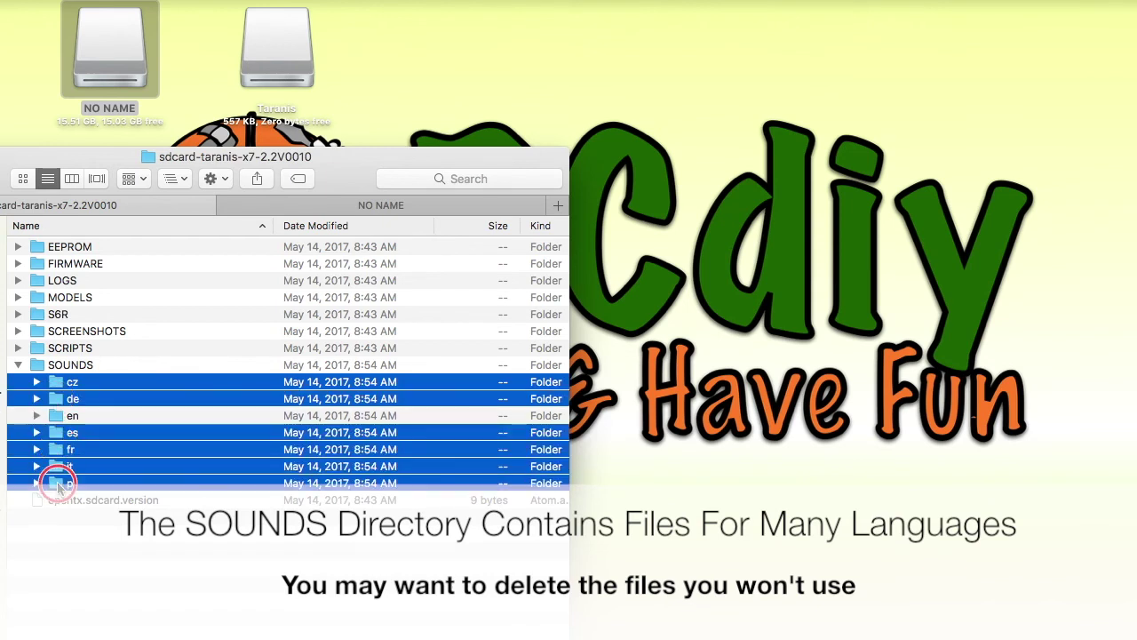
{"action": "right_click", "coordinate": [54, 437]}
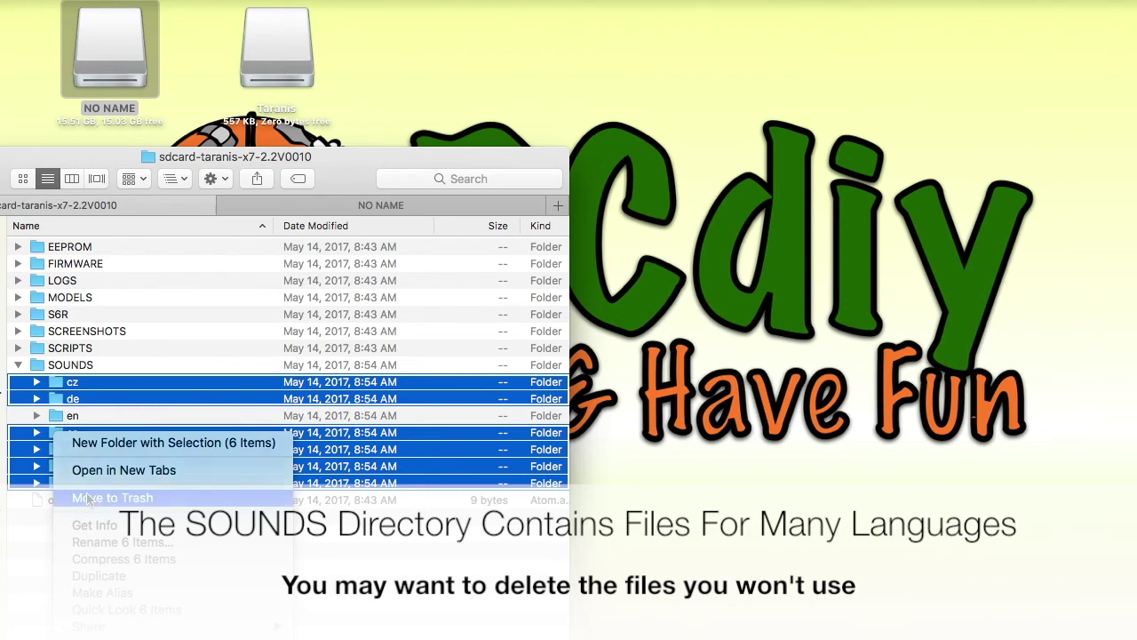
Step: Collapse SOUNDS, copy all nine items of the sdcard-taranis-x7-2.2V0010 folder and paste them into the NO NAME drive
{"action": "left_click", "coordinate": [17, 365]}
{"action": "left_click_drag", "start_coordinate": [76, 414], "coordinate": [42, 255]}
{"action": "right_click", "coordinate": [42, 255]}
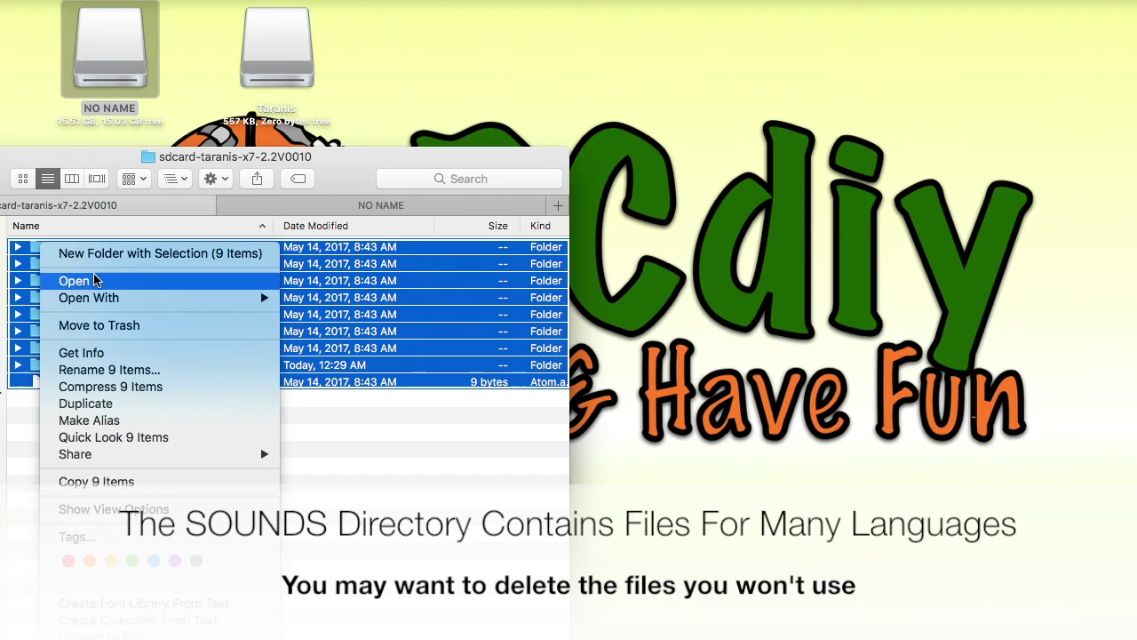
{"action": "left_click", "coordinate": [100, 480]}
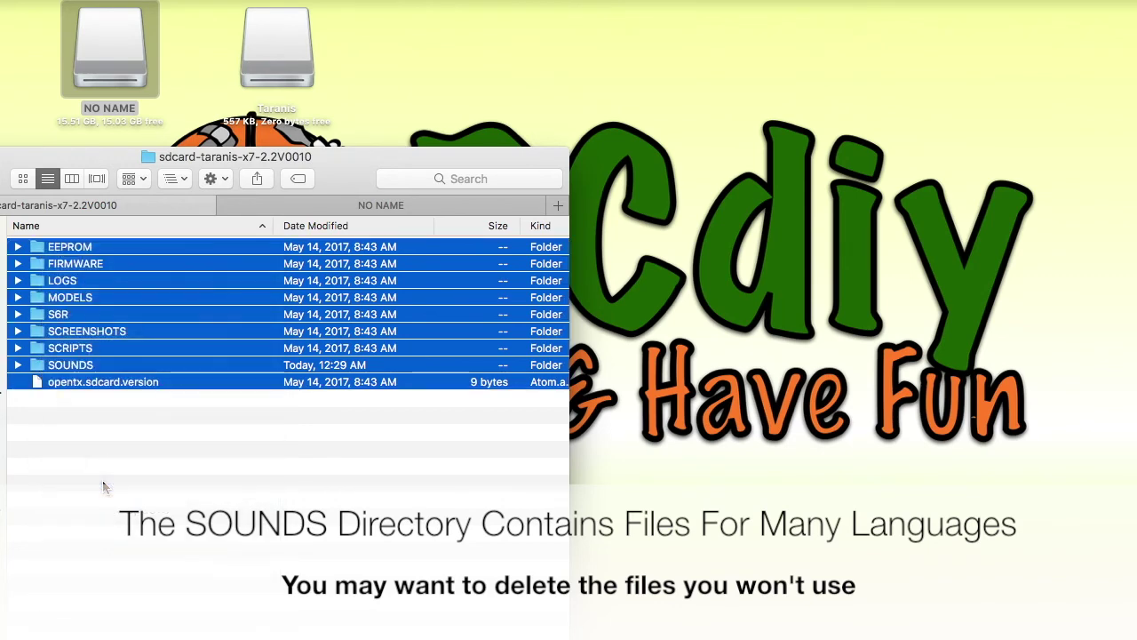
{"action": "left_click", "coordinate": [343, 205]}
{"action": "right_click", "coordinate": [113, 271]}
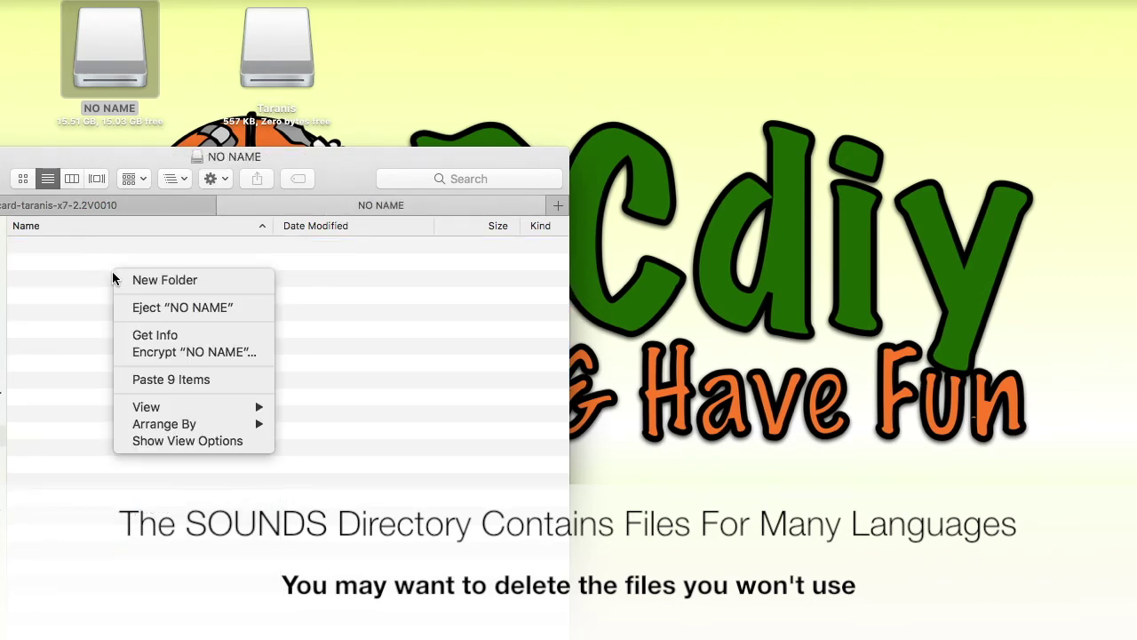
{"action": "left_click", "coordinate": [151, 379]}
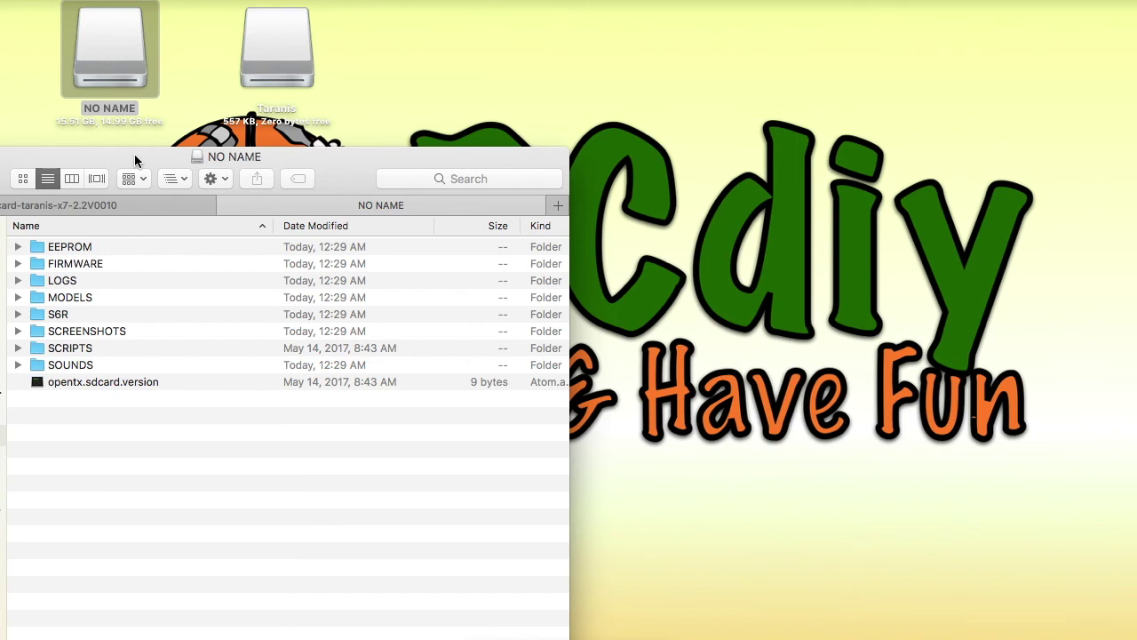
Step: Eject both the NO NAME and Taranis drives from the desktop together
{"action": "left_click", "coordinate": [254, 50], "text": "super"}
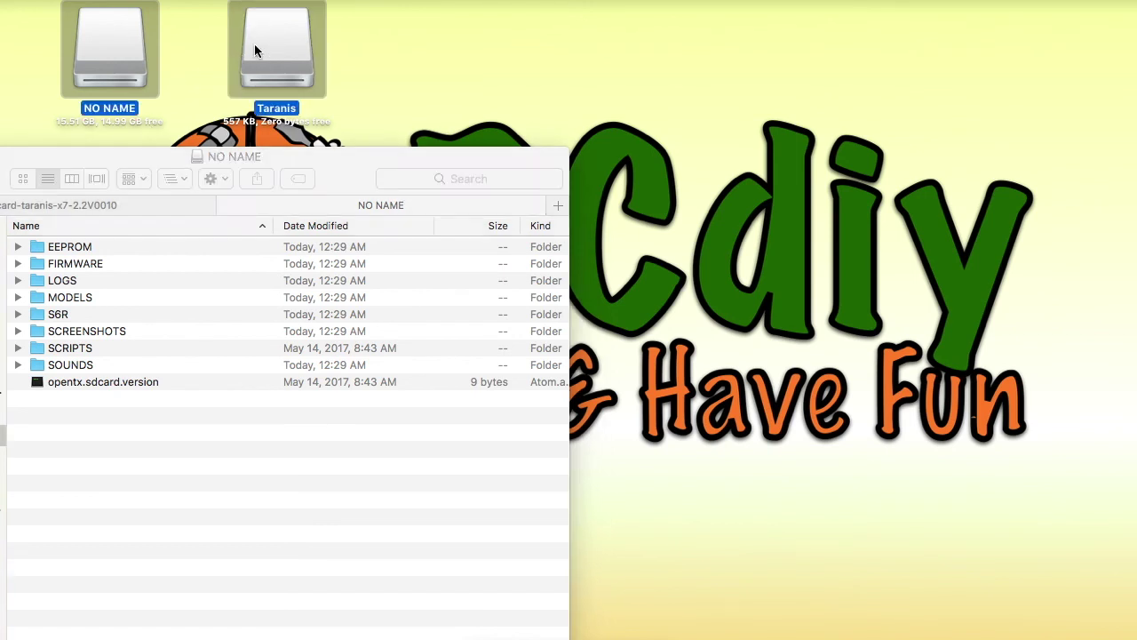
{"action": "right_click", "coordinate": [254, 46]}
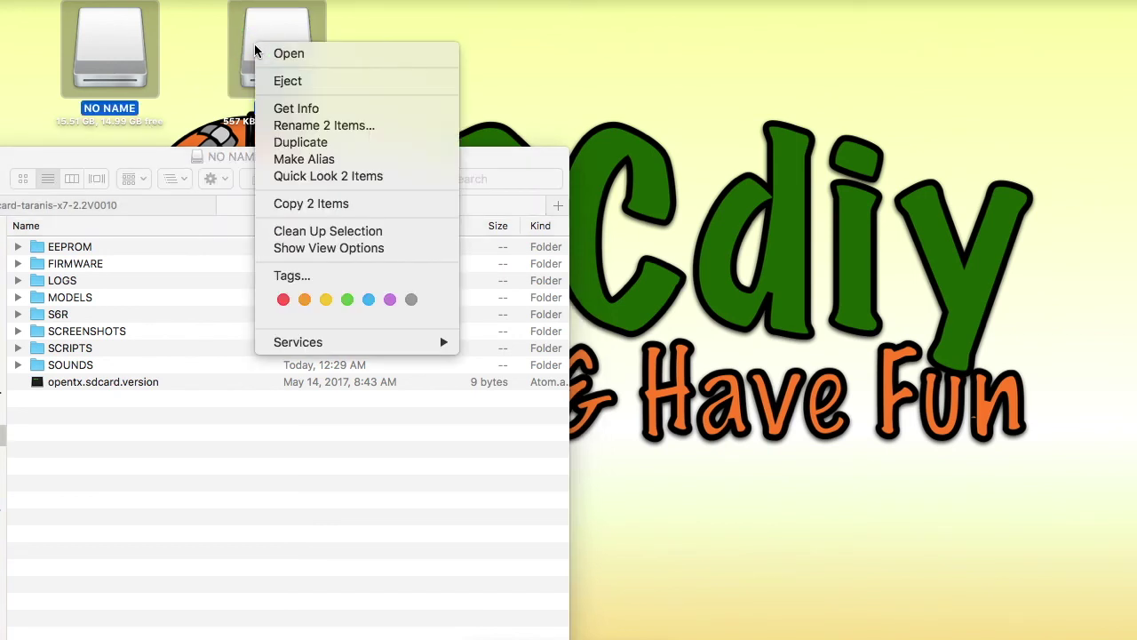
{"action": "left_click", "coordinate": [287, 81]}
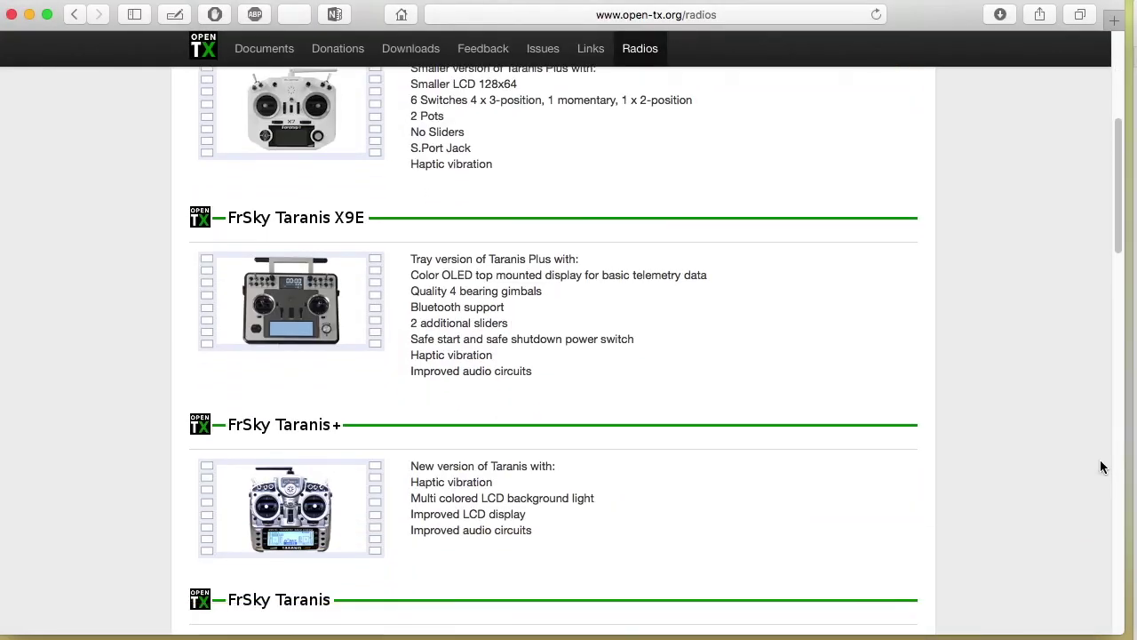
Step: Look through the list of supported radios on the open-tx.org Radios page in the web browser
{"action": "scroll", "coordinate": [1100, 465], "scroll_direction": "down", "scroll_amount": 8}
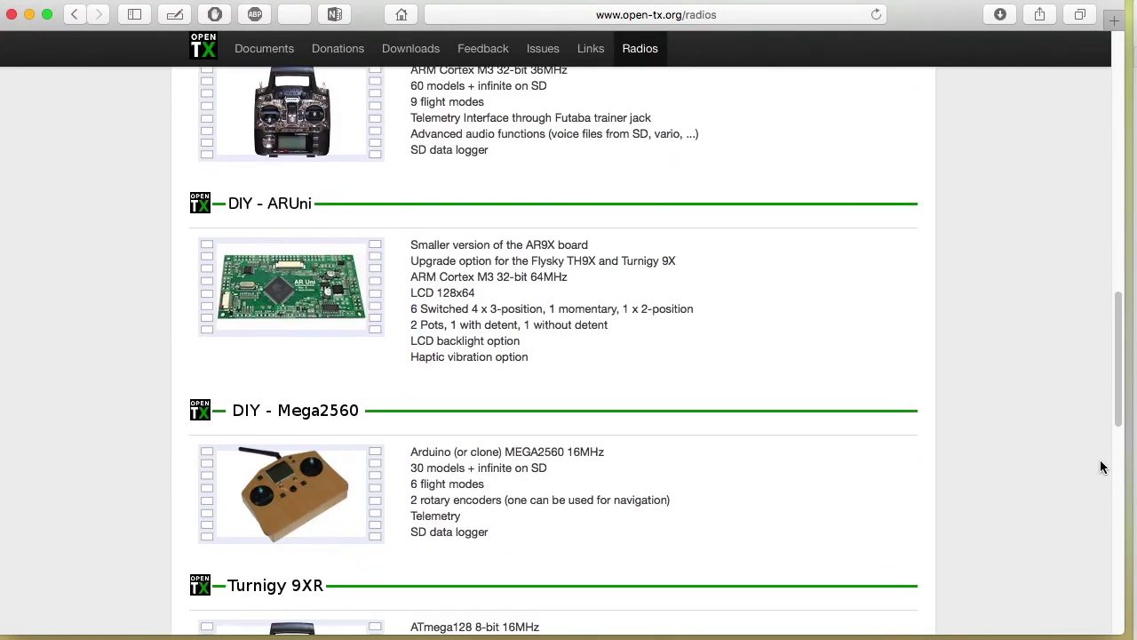
{"action": "scroll", "coordinate": [1100, 466], "scroll_direction": "down", "scroll_amount": 2}
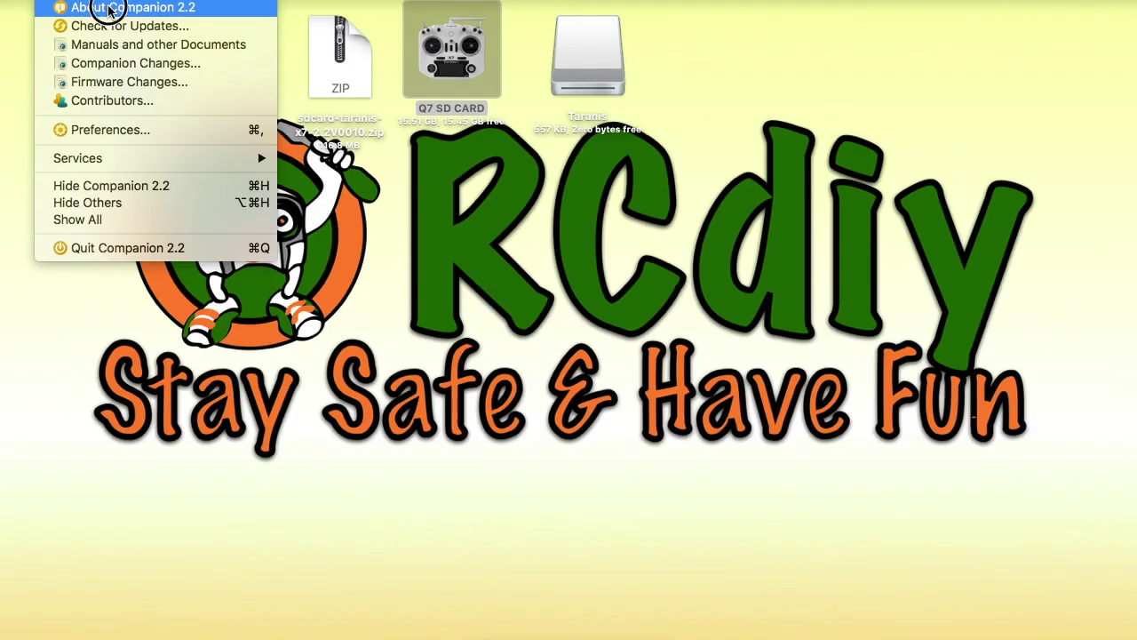
Step: In OpenTX Companion 2.2, show the program's version information and follow its donating link to the PayPal page
{"action": "left_click", "coordinate": [107, 9]}
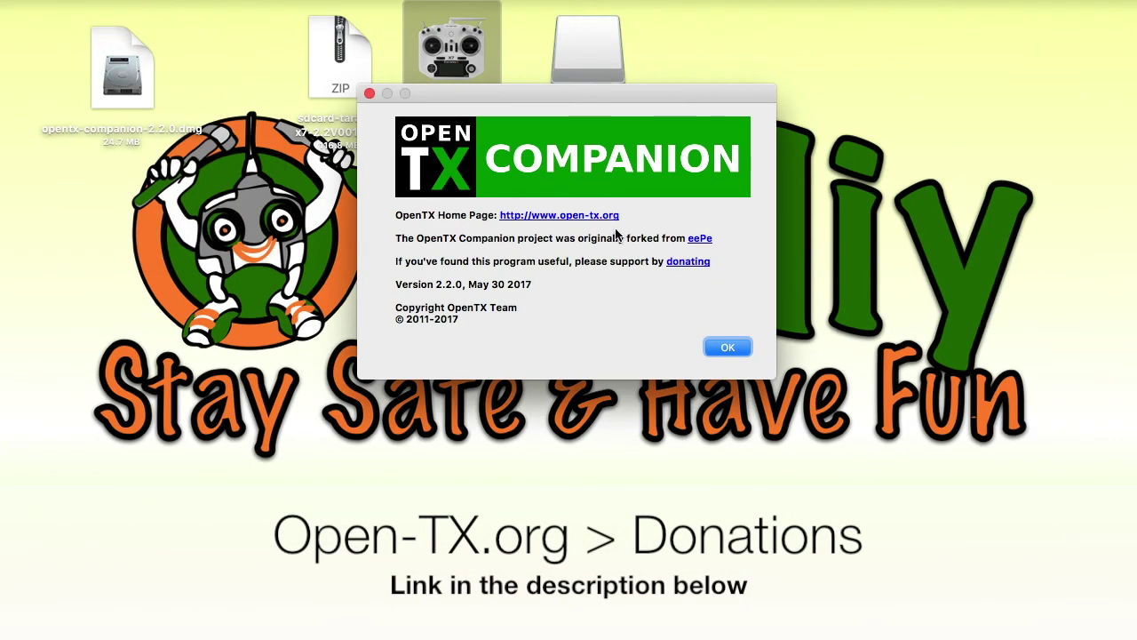
{"action": "left_click", "coordinate": [690, 264]}
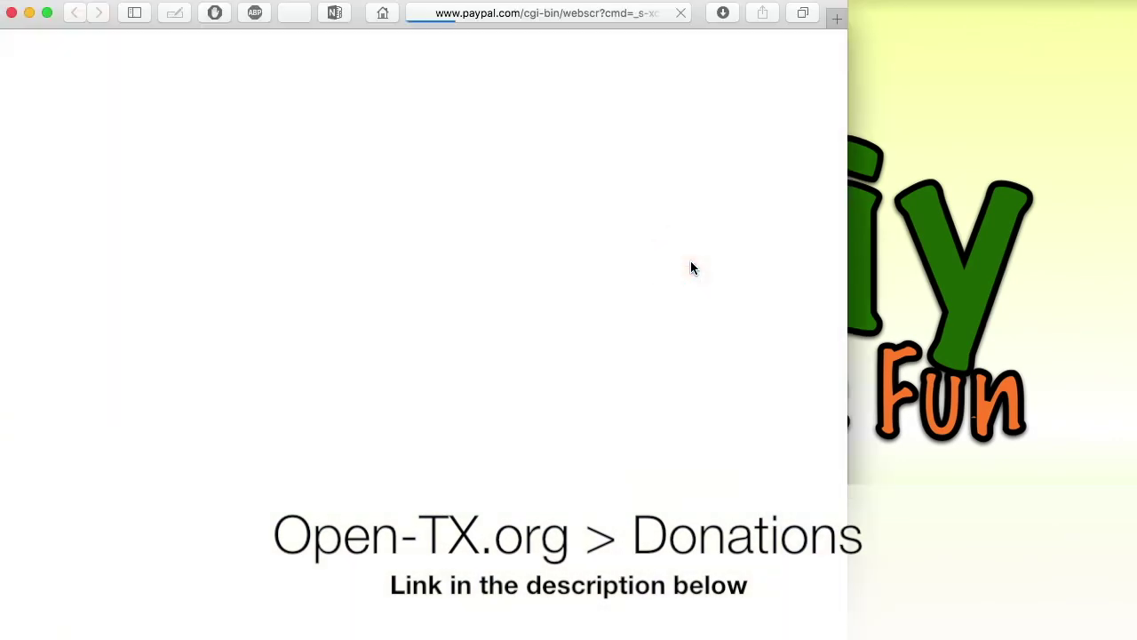